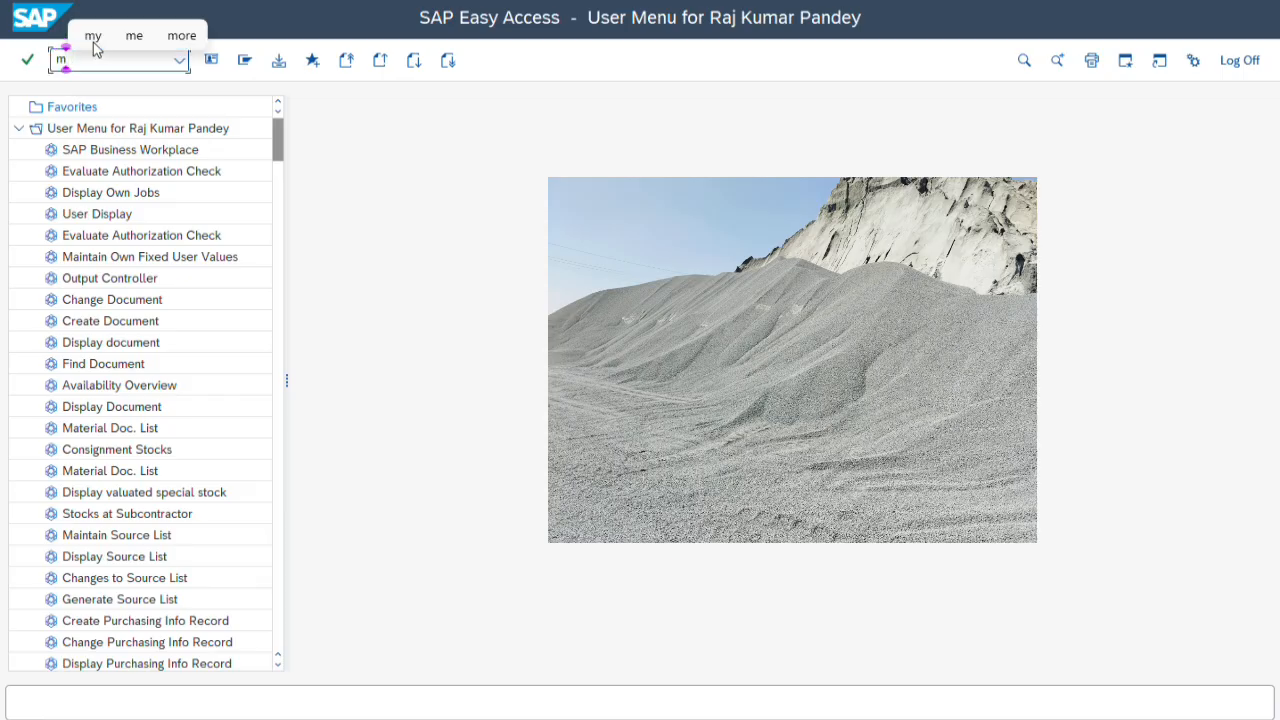
# - Start the MIGO transaction
pyautogui.press('BackSpace')
pyautogui.write('M')
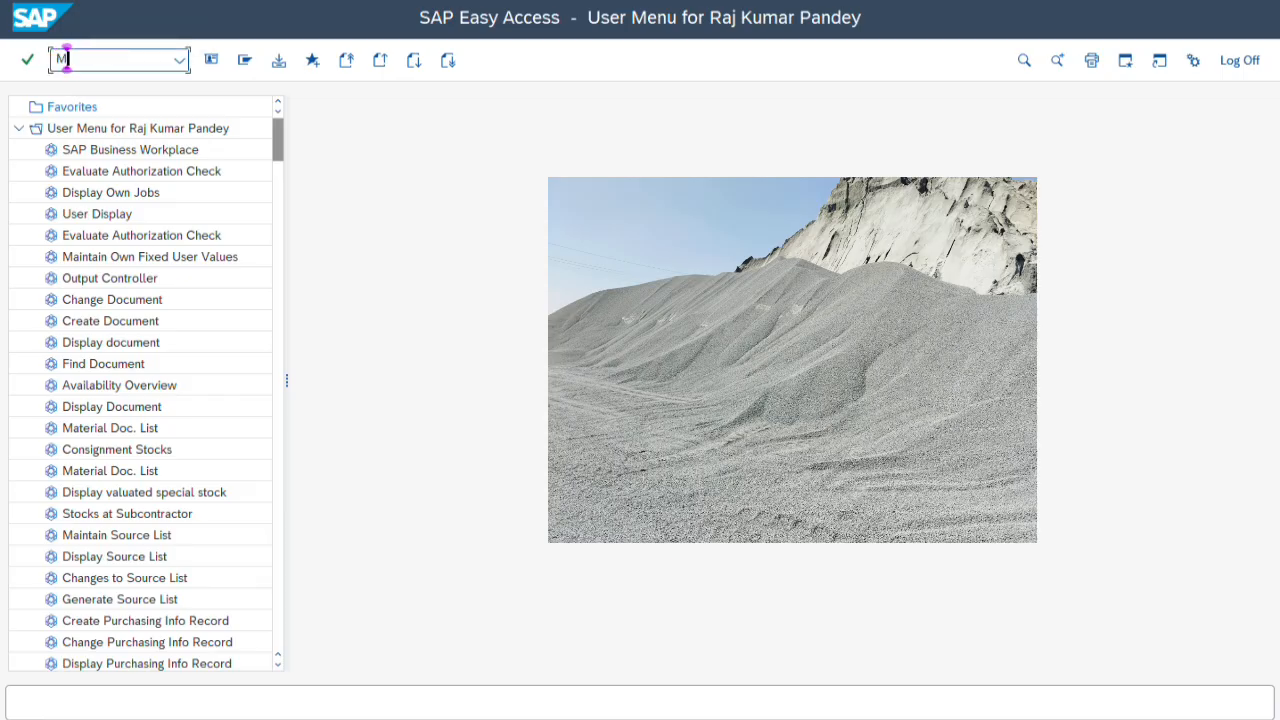
pyautogui.write('IGO')
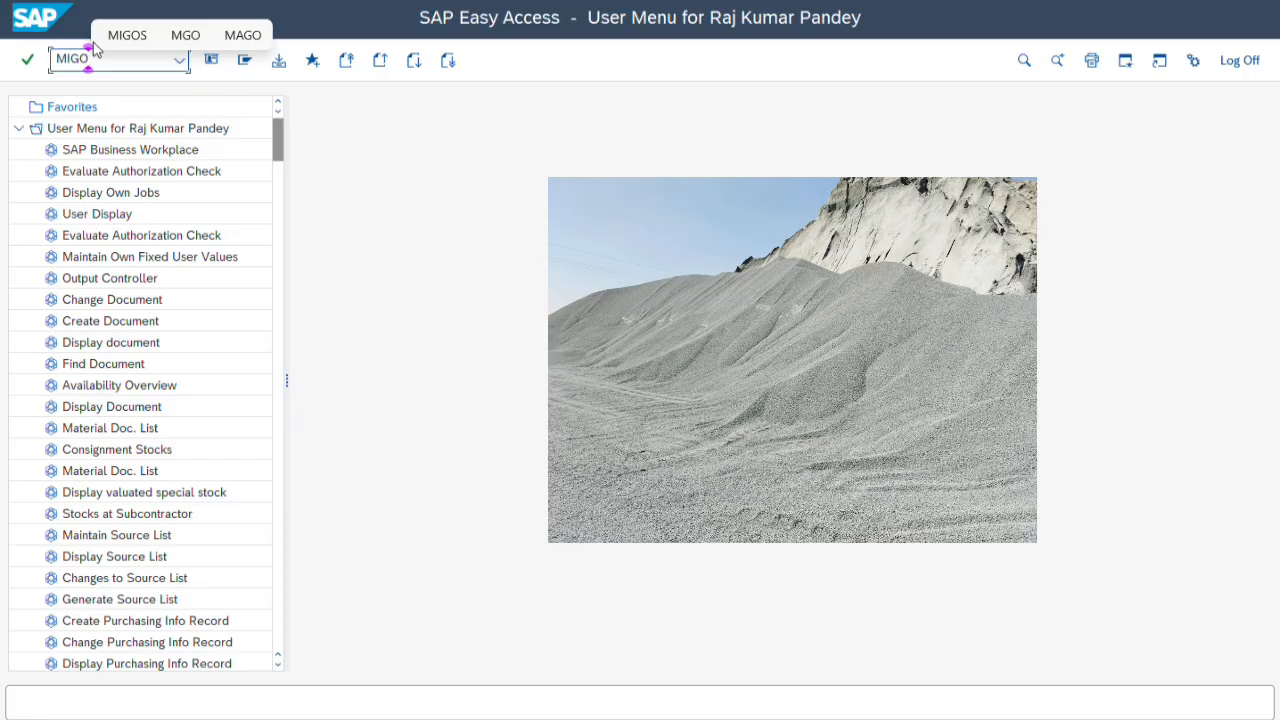
pyautogui.press('Return')
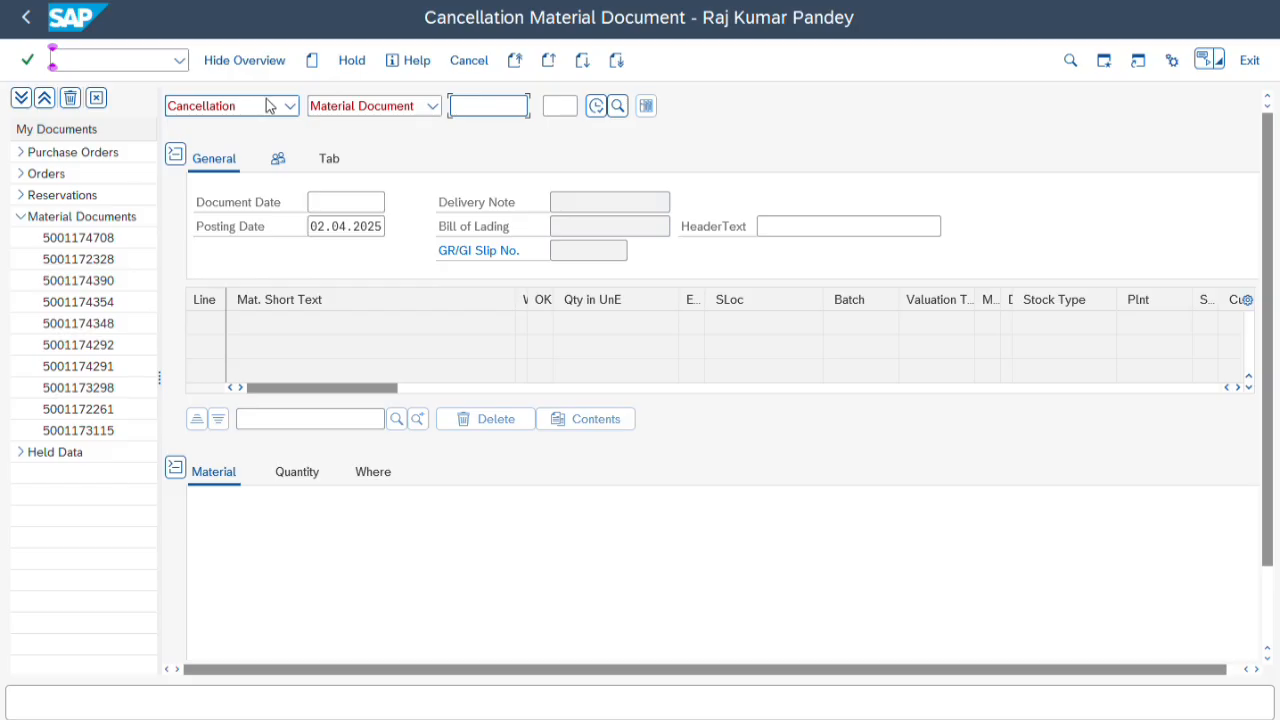
# - Set the transaction type to Goods Receipt for a purchase order and load the order by entering its purchase order number
pyautogui.click(287, 106)
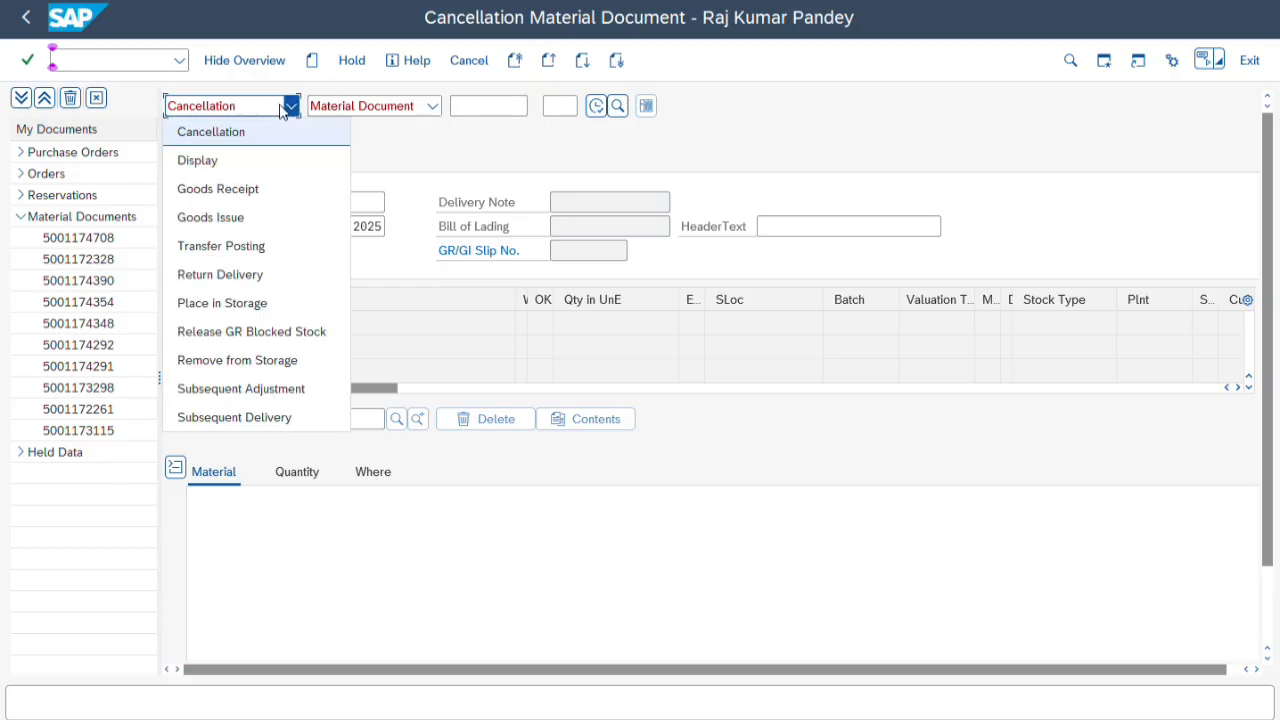
pyautogui.click(237, 201)
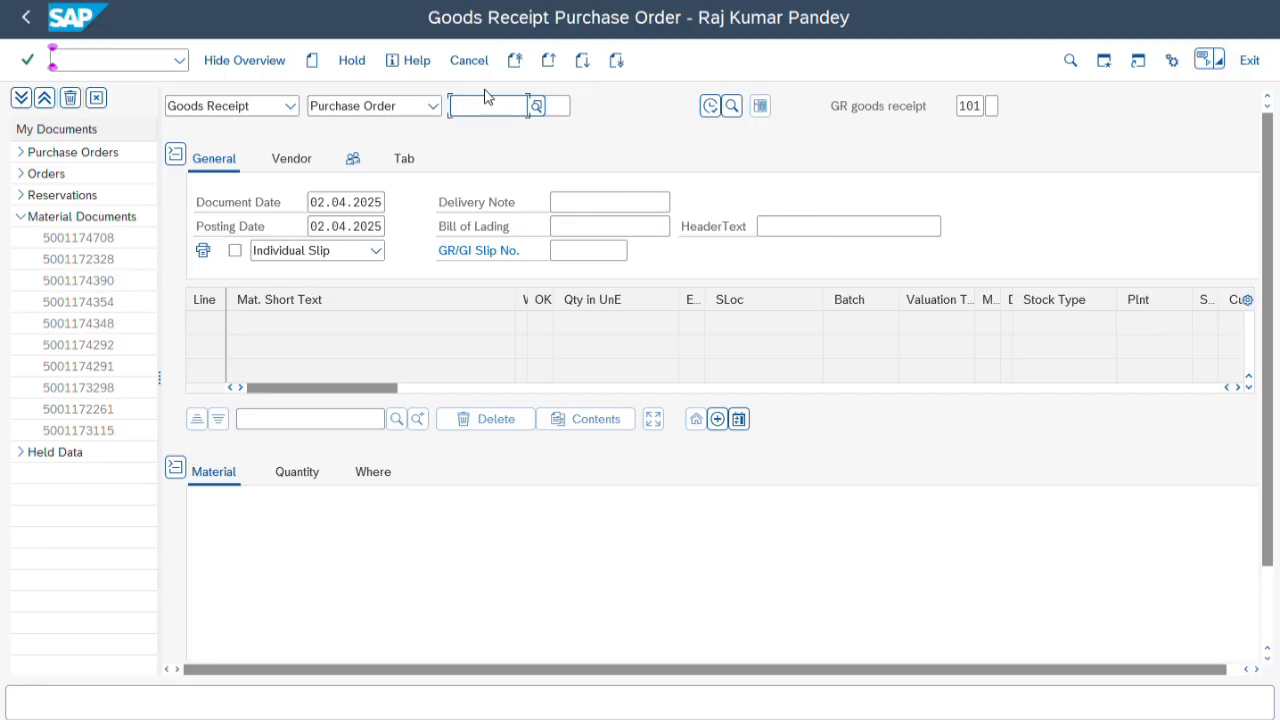
pyautogui.write('1150')
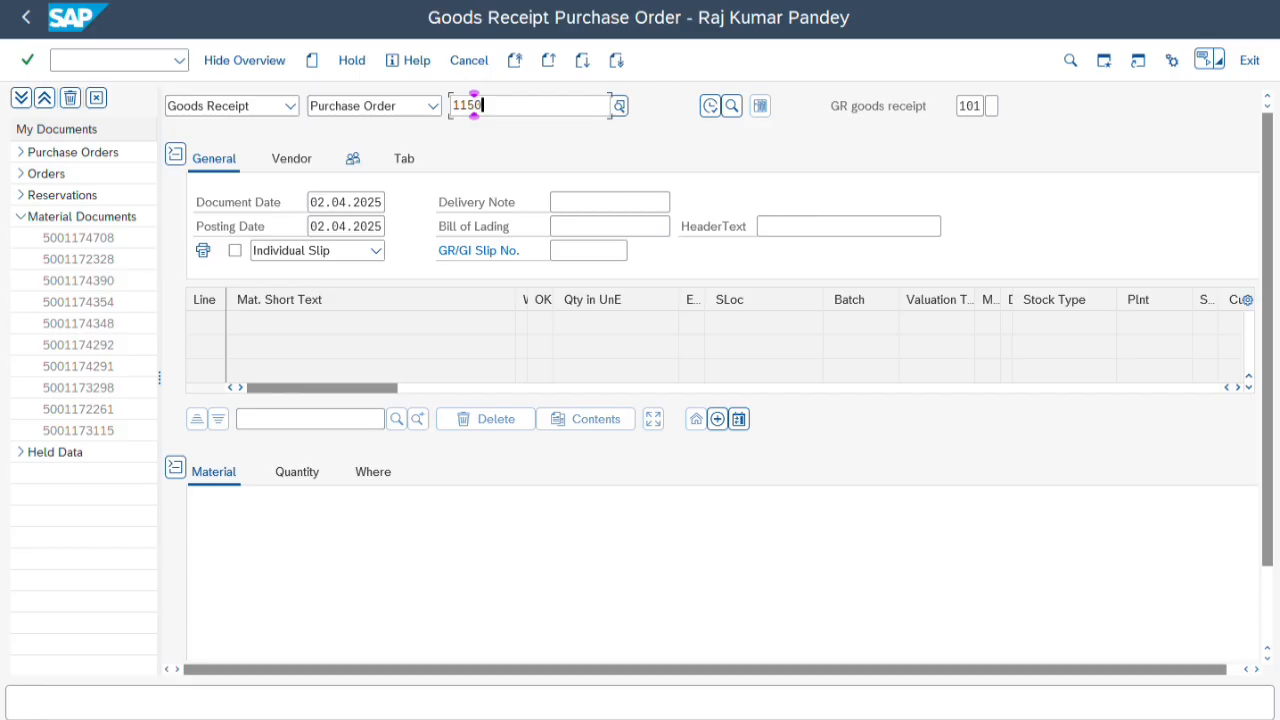
pyautogui.write('004152')
pyautogui.press('Return')
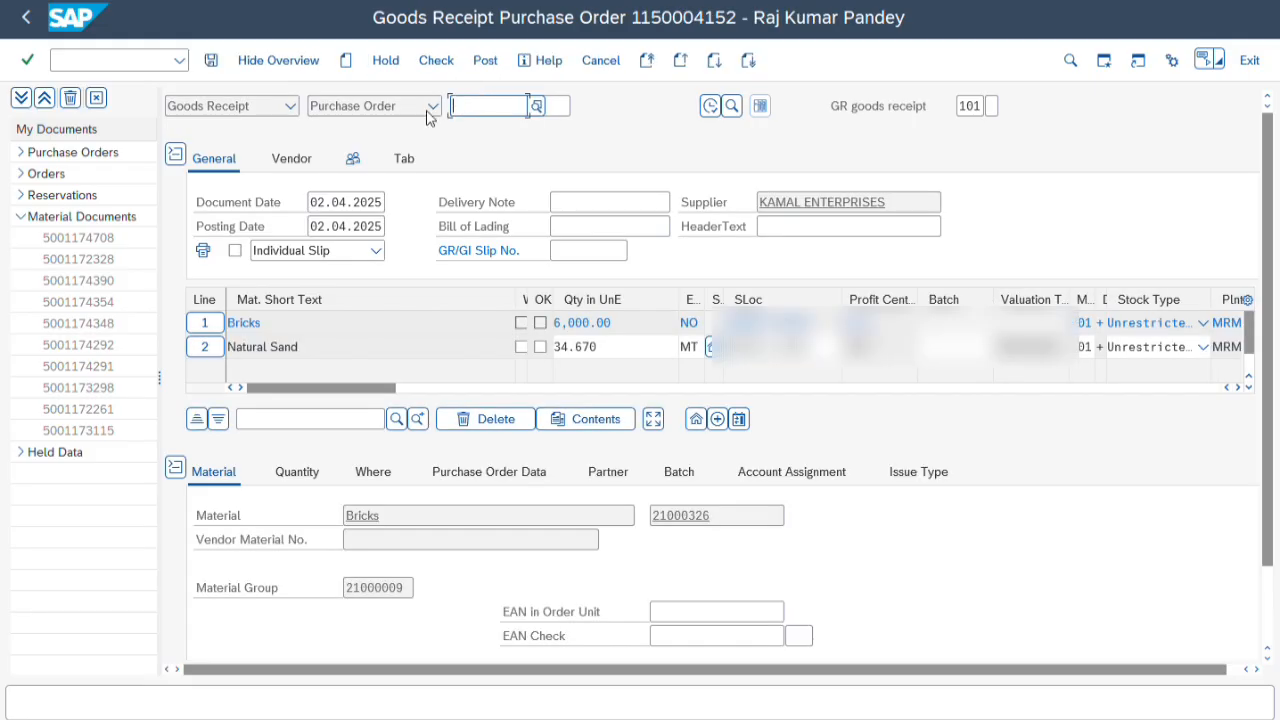
# - Set the document date to 21.03.2025 and the posting date to 25.03.2025
pyautogui.click(311, 205)
pyautogui.doubleClick(311, 205)
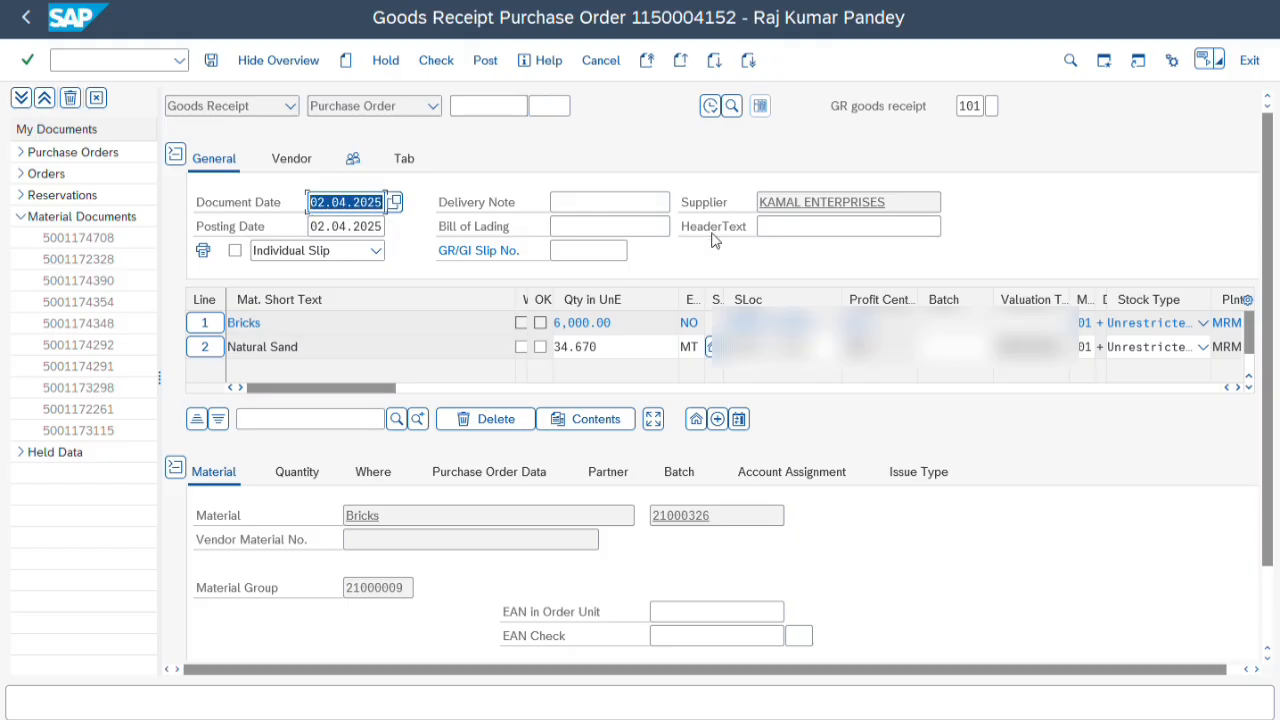
pyautogui.write('21')
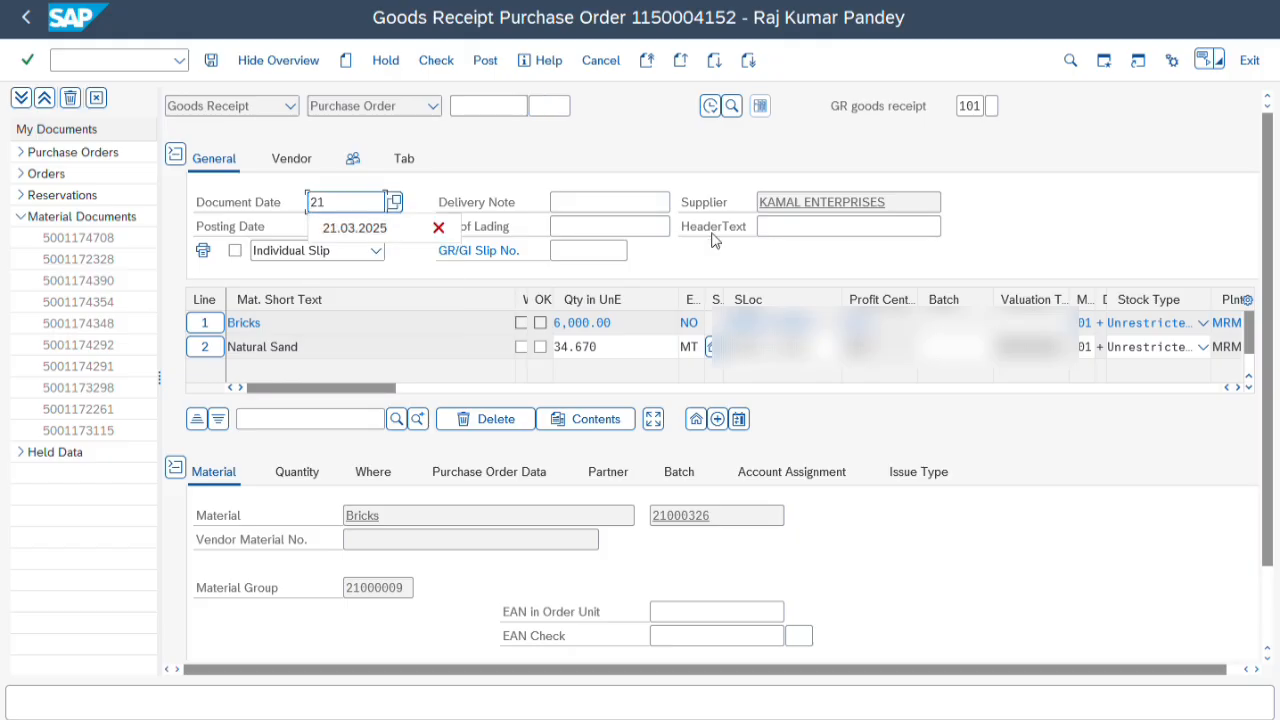
pyautogui.write('.03.2025')
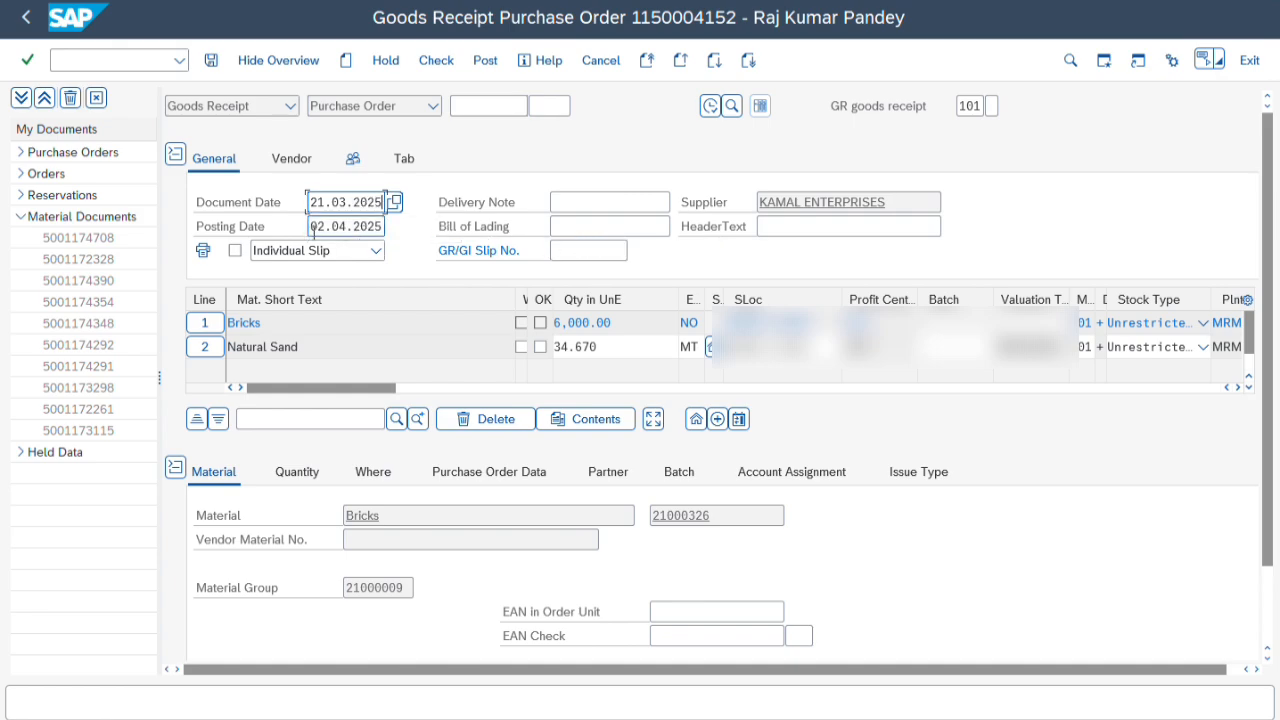
pyautogui.moveTo(312, 226); pyautogui.dragTo(792, 276)
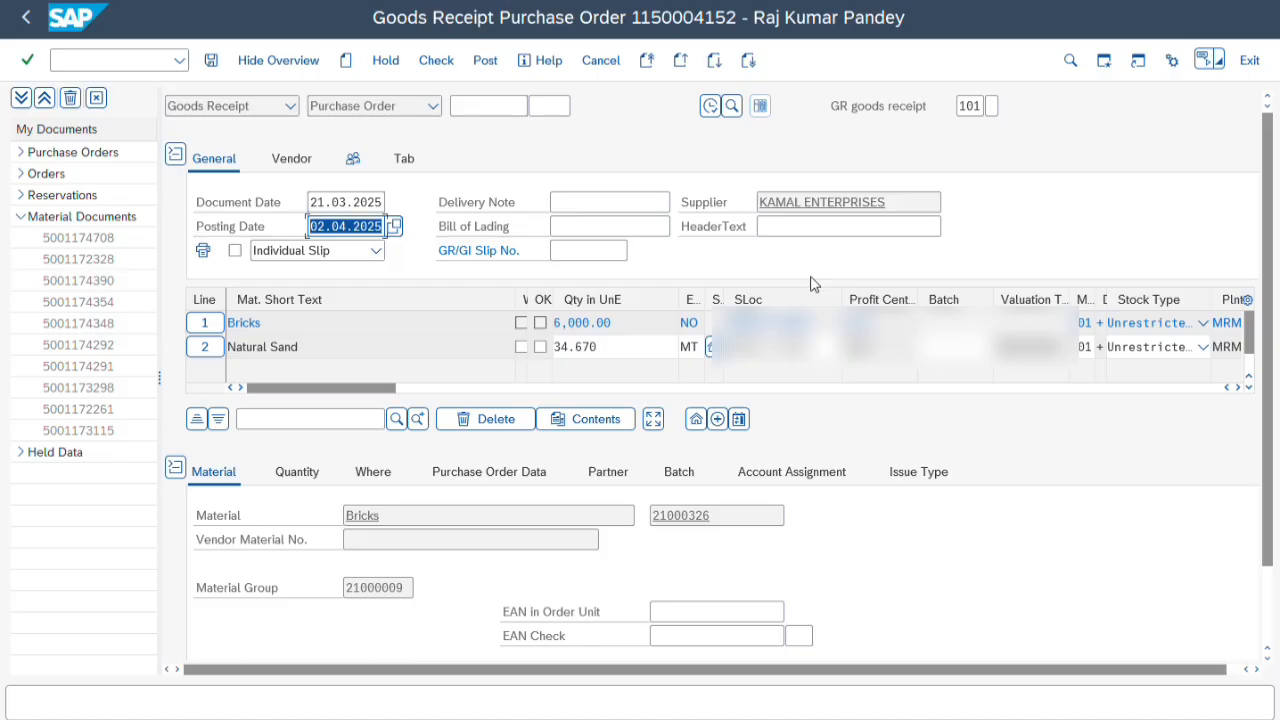
pyautogui.write('25.03')
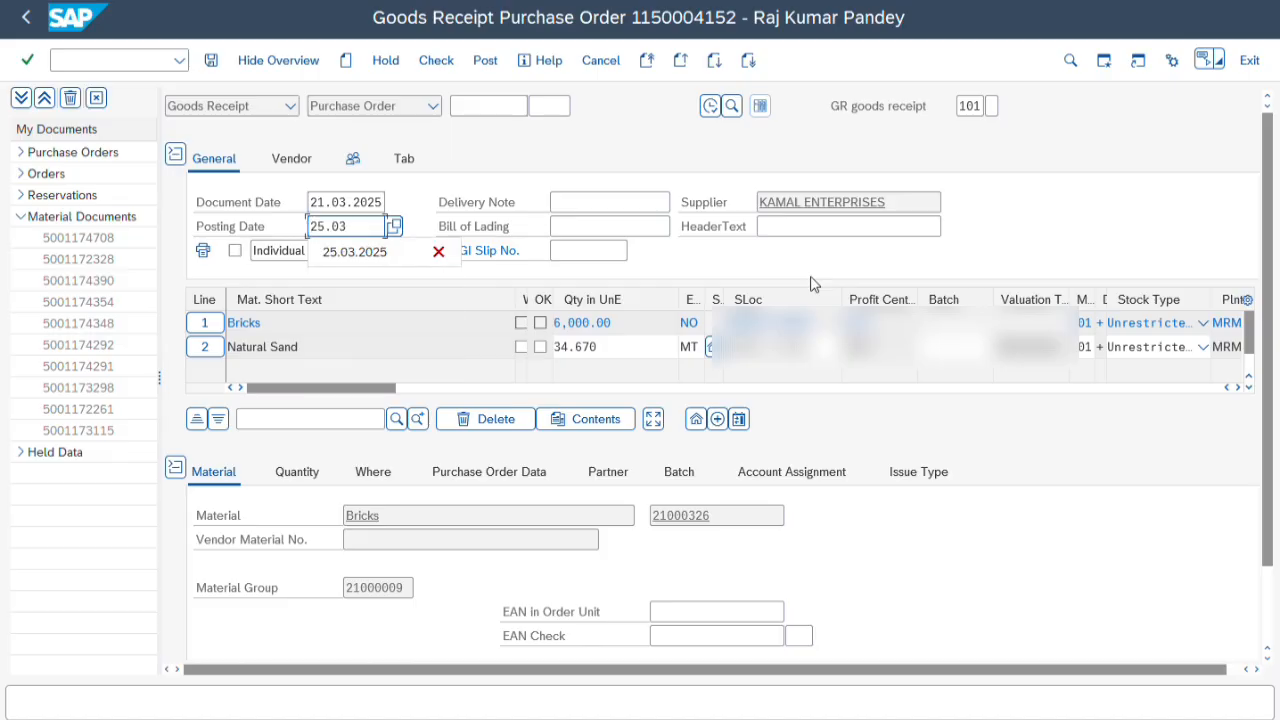
pyautogui.write('.2025')
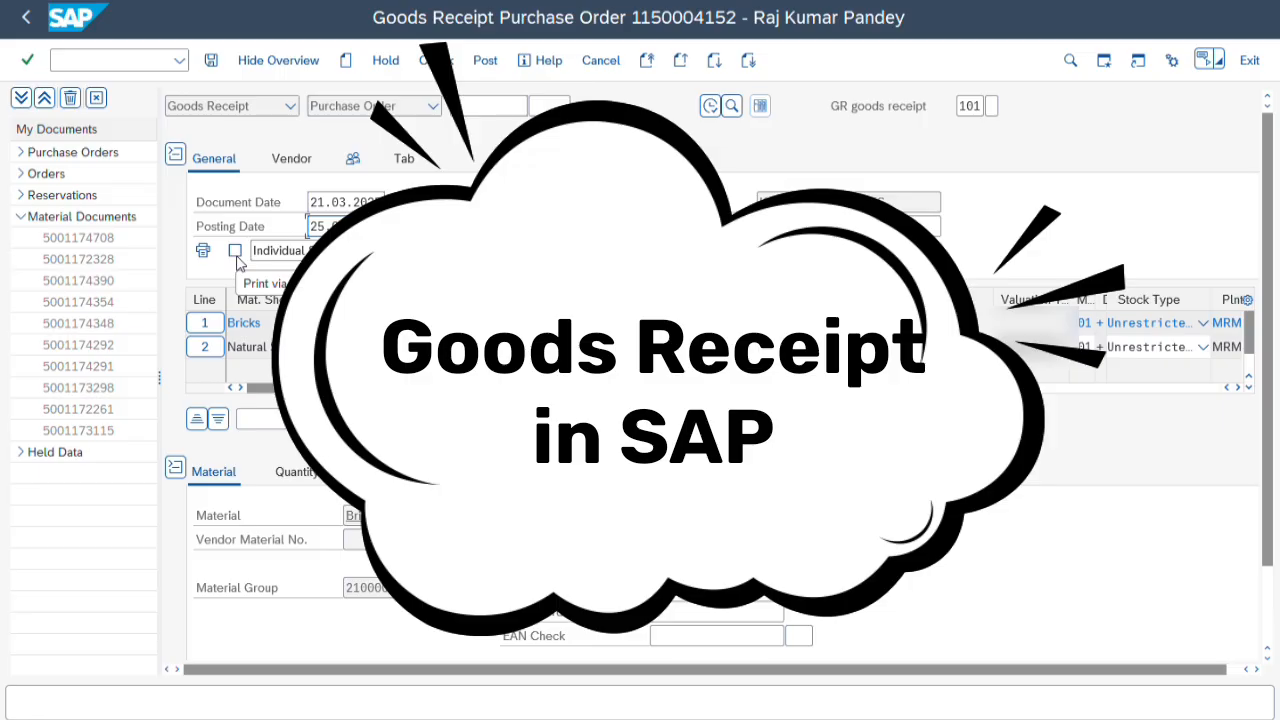
# - Enable slip printing for the goods receipt with the Individual Slip option
pyautogui.click(236, 252)
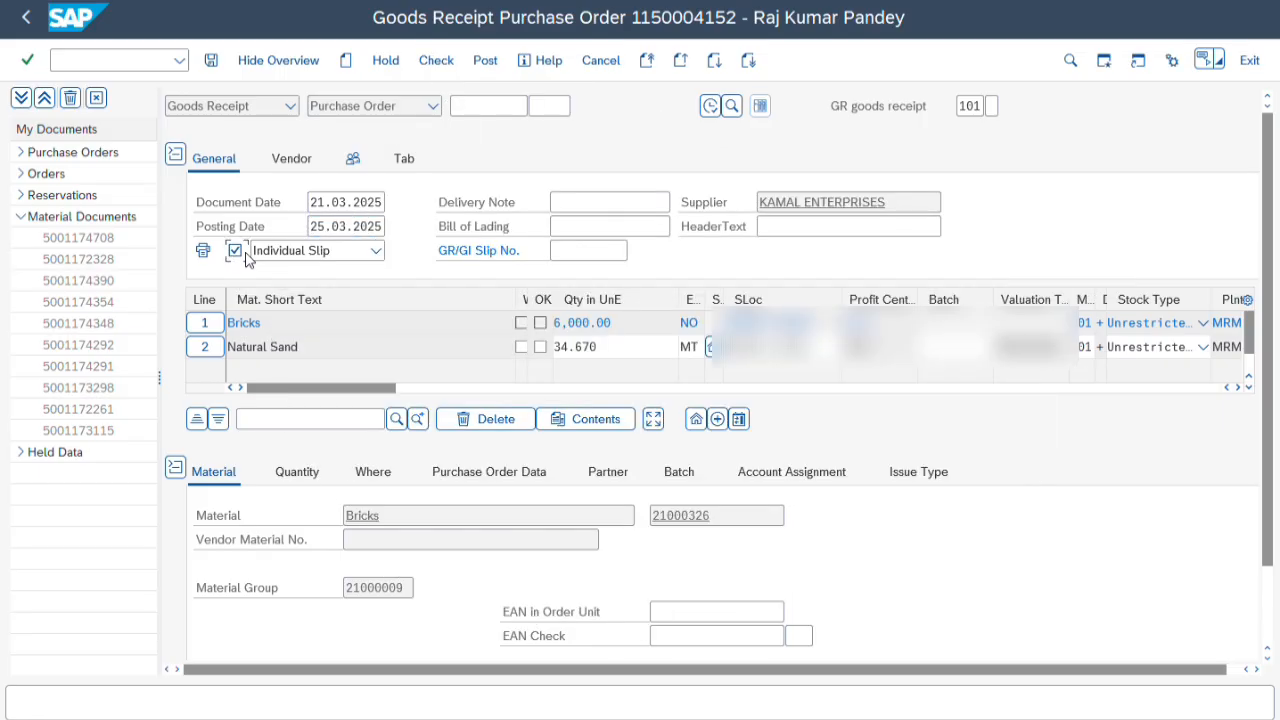
pyautogui.click(370, 252)
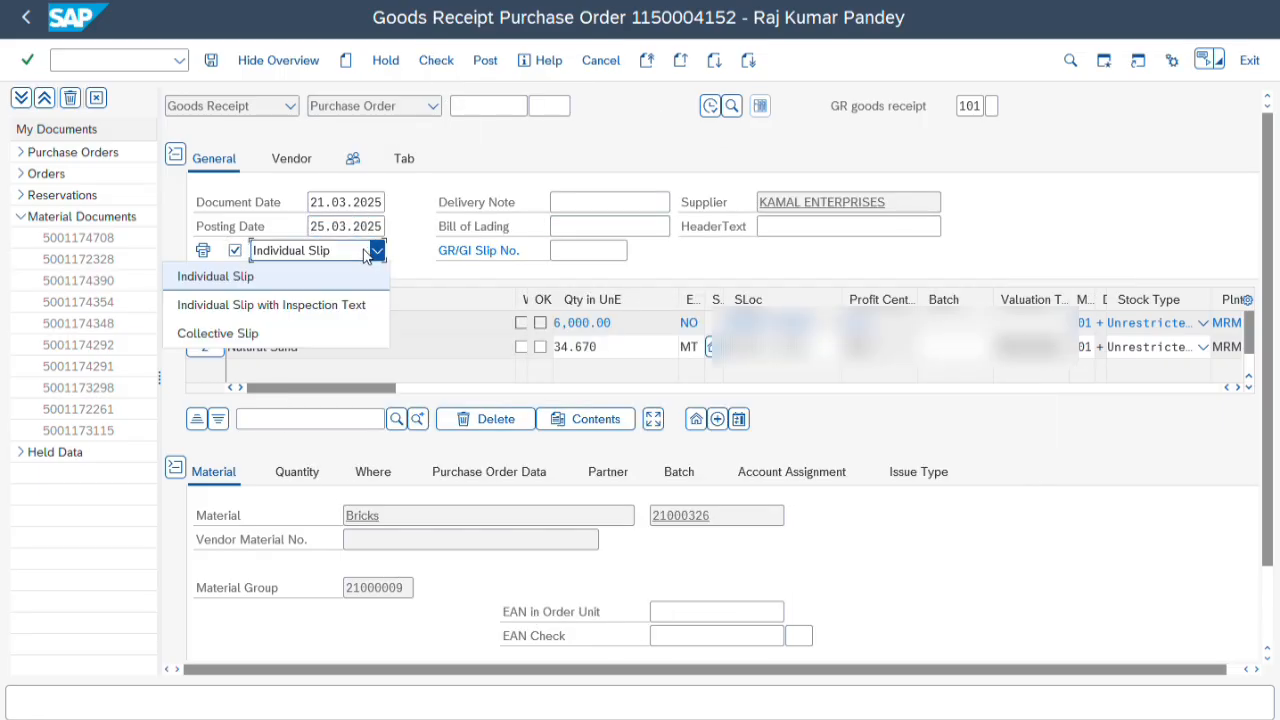
pyautogui.click(249, 277)
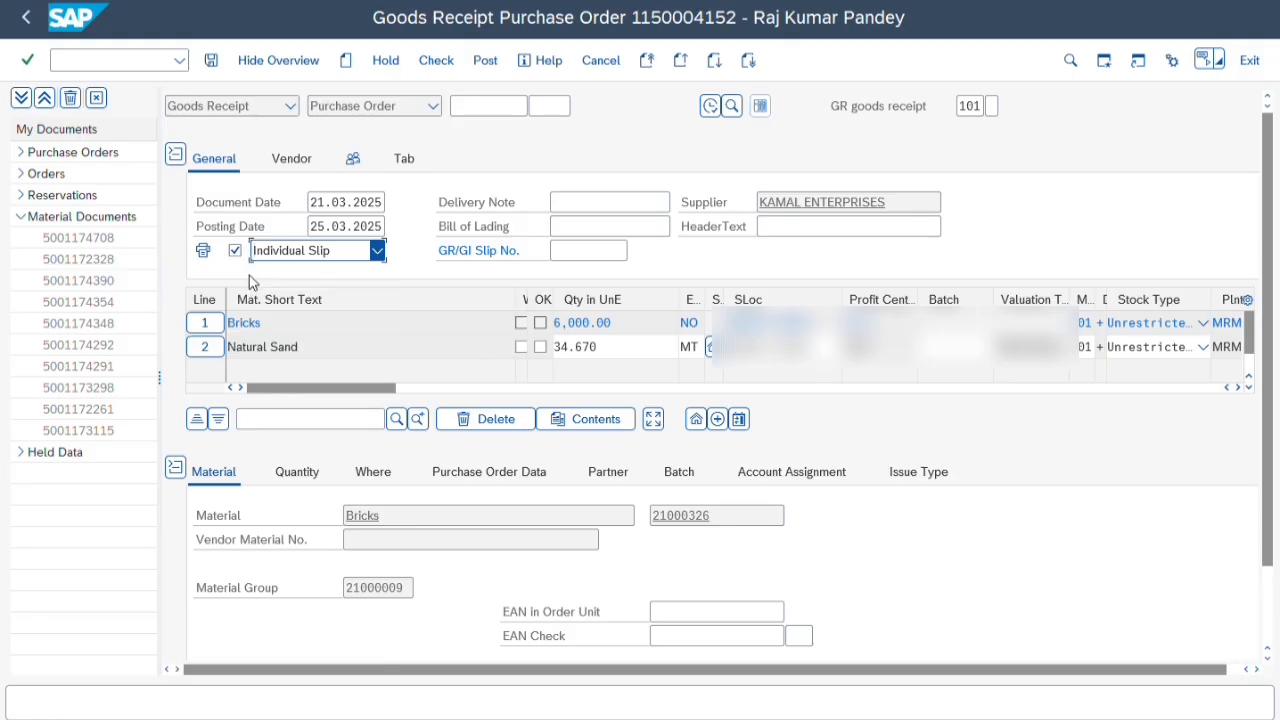
# - Enter 202 as both the delivery note and the bill of lading
pyautogui.click(612, 206)
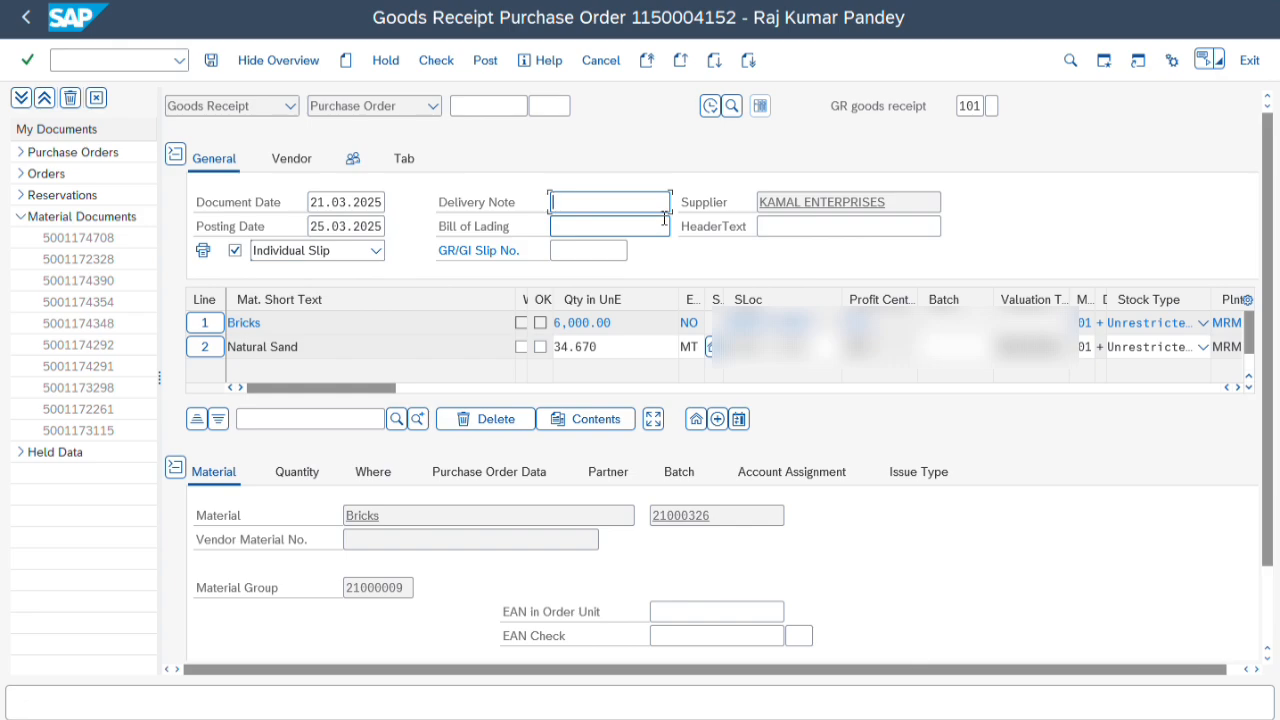
pyautogui.write('202')
pyautogui.click(635, 229)
pyautogui.write('202')
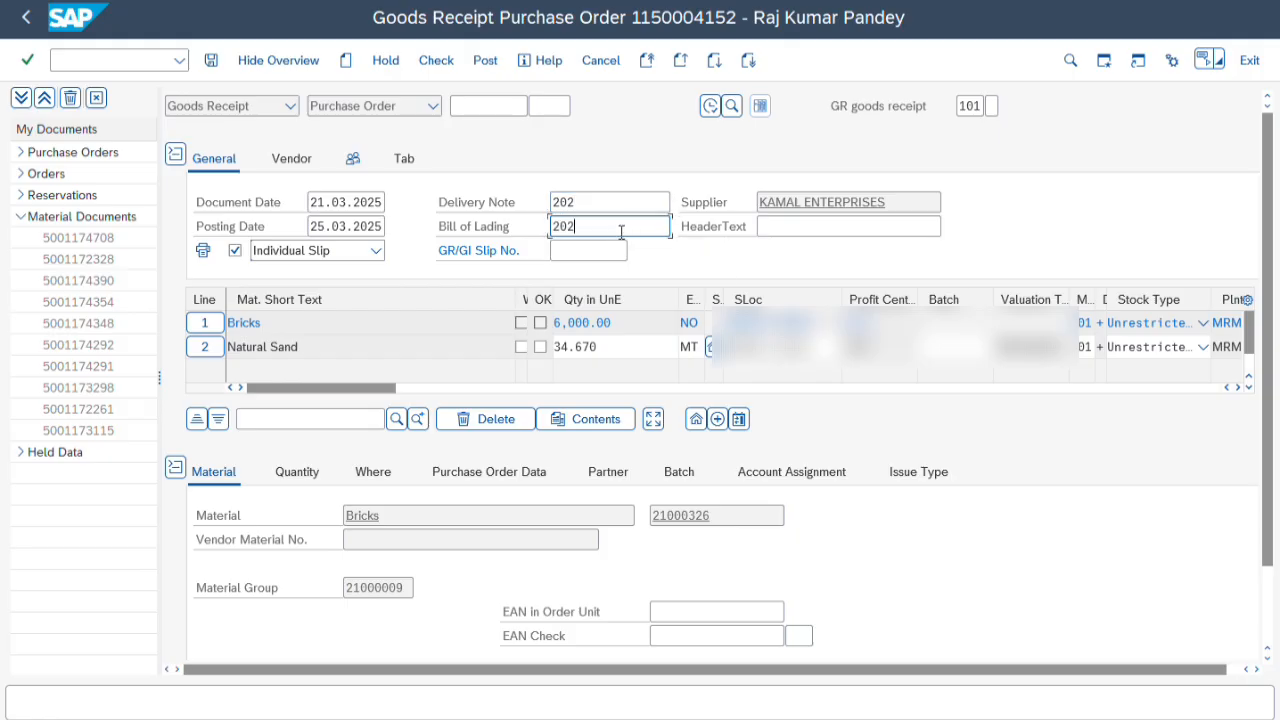
# - Enter 10277 as the GR/GI slip number
pyautogui.click(591, 252)
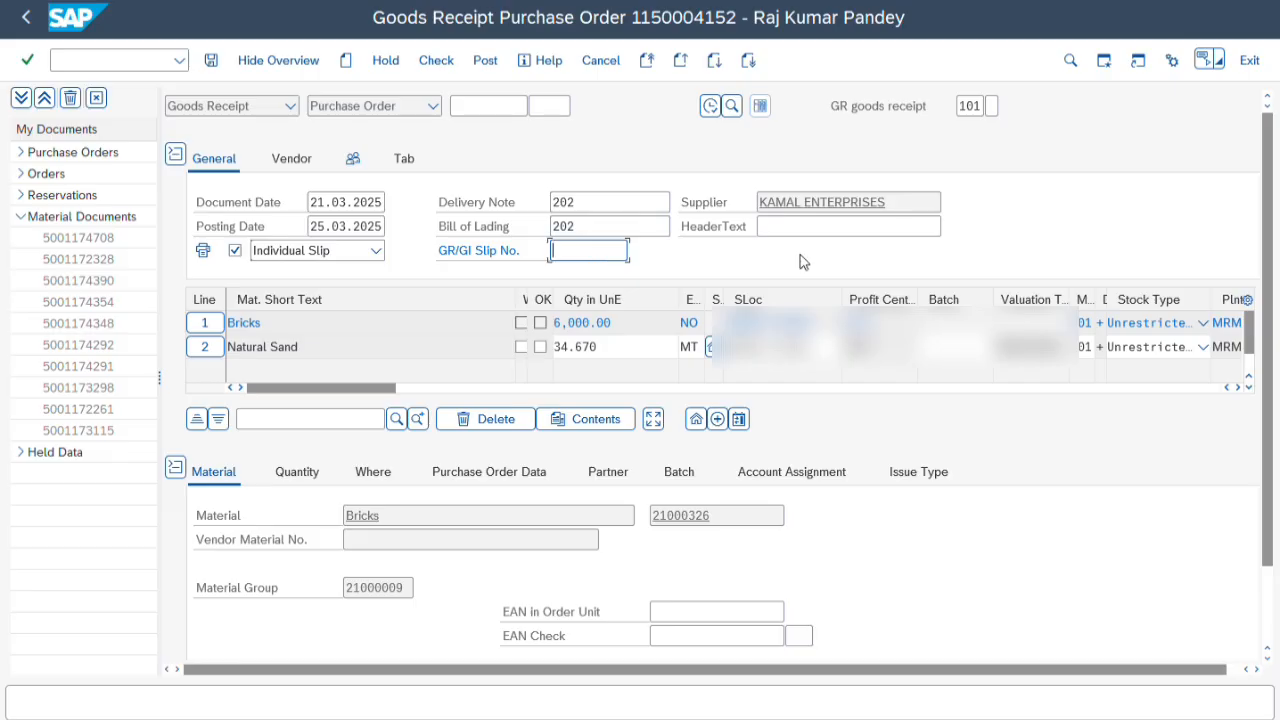
pyautogui.write('101')
pyautogui.press('BackSpace')
pyautogui.write('2')
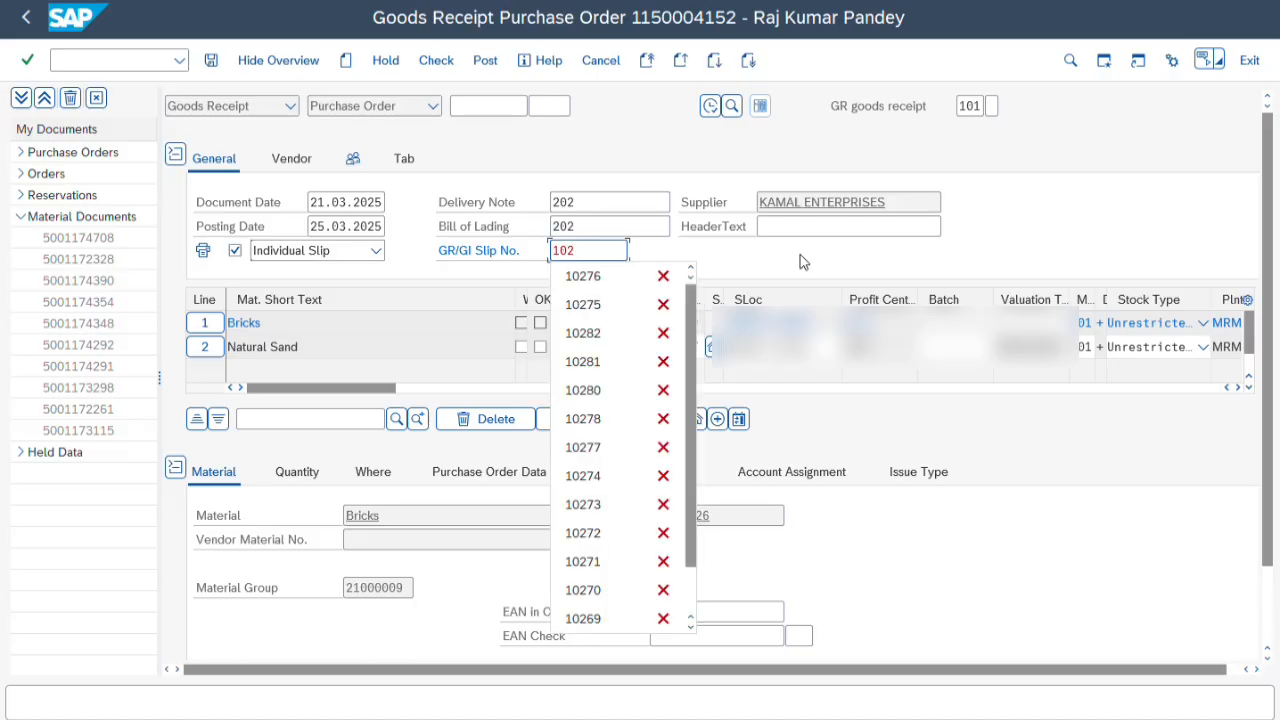
pyautogui.write('77')
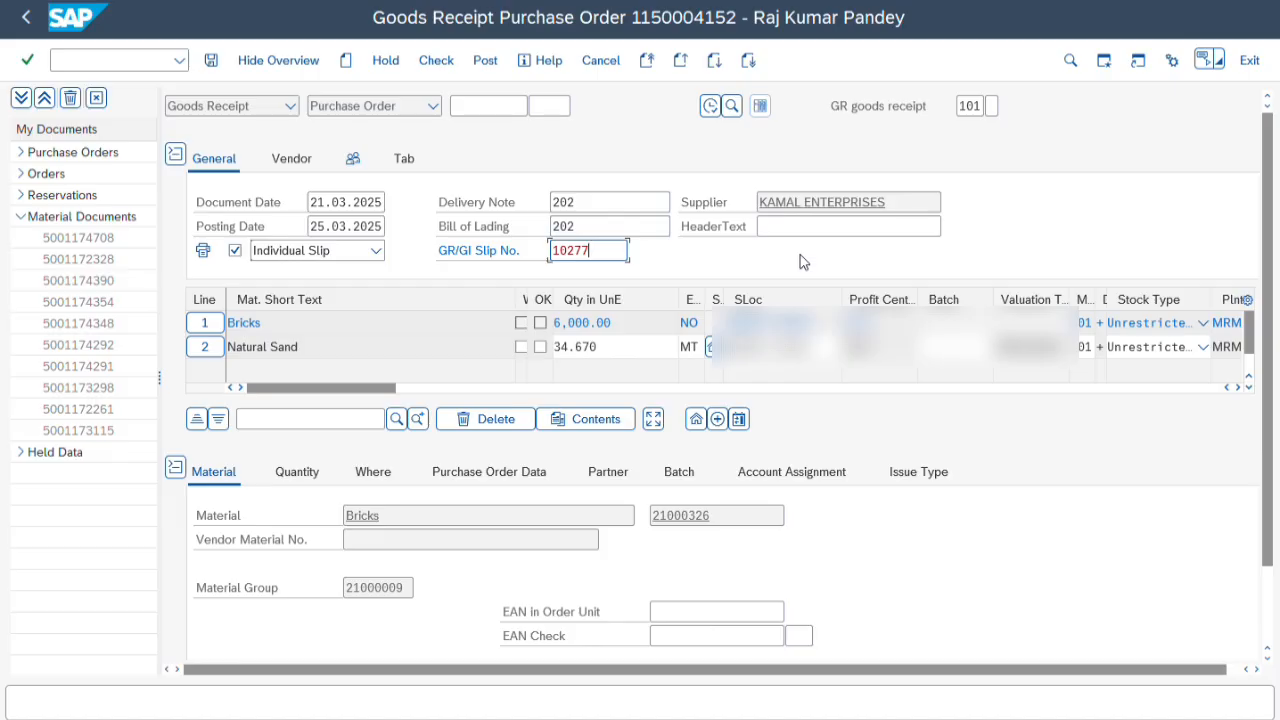
pyautogui.click(805, 227)
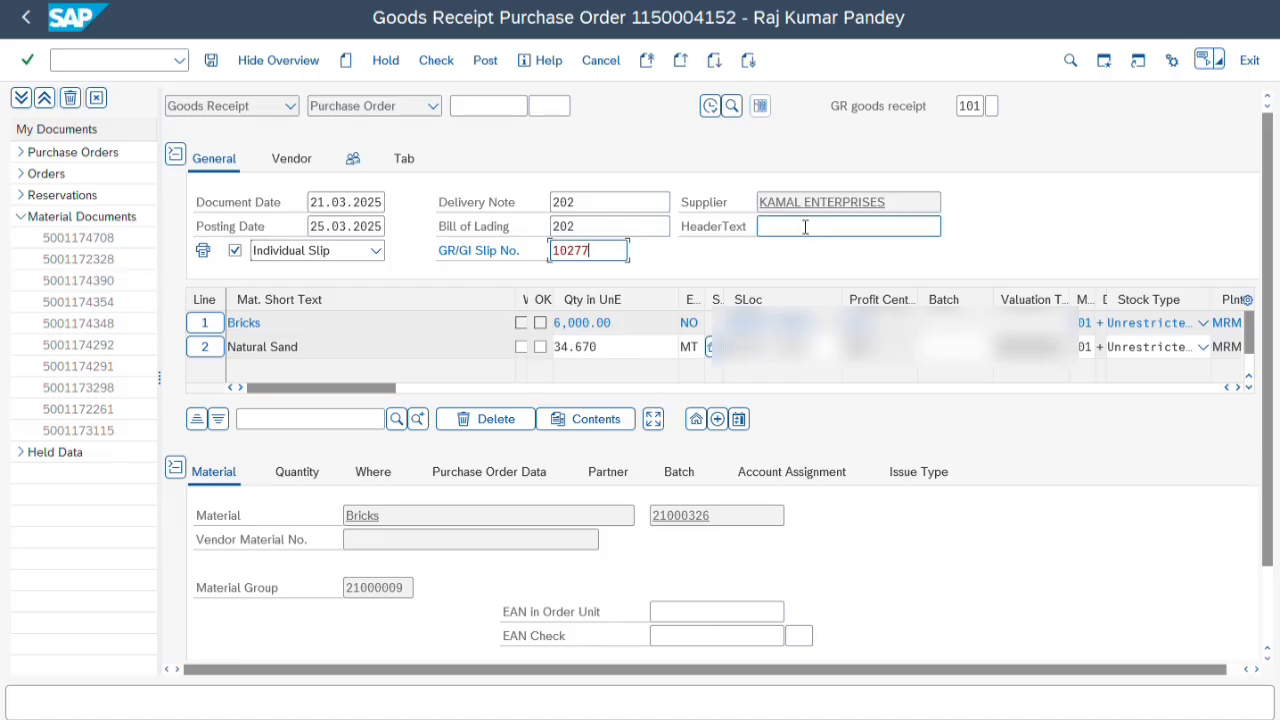
pyautogui.click(805, 227)
# - Mark the Natural Sand and Bricks items as OK and collapse the item detail data
pyautogui.click(540, 347)
pyautogui.click(541, 325)
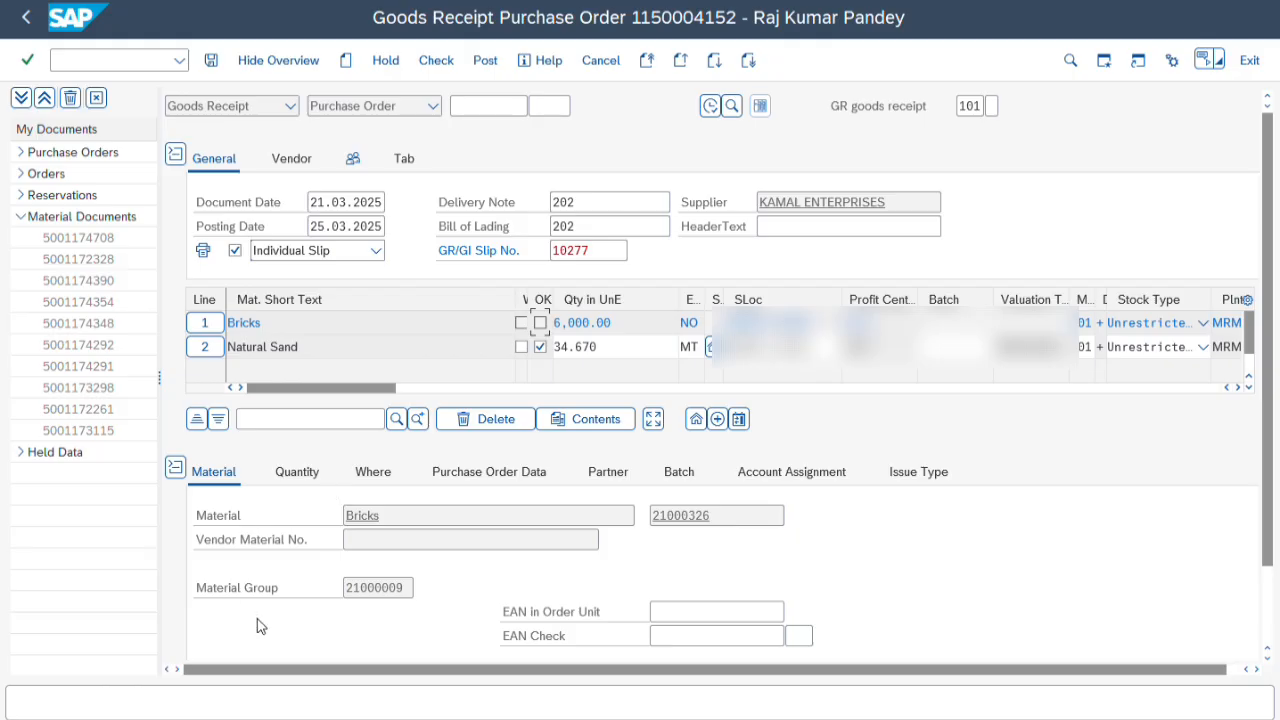
pyautogui.click(174, 467)
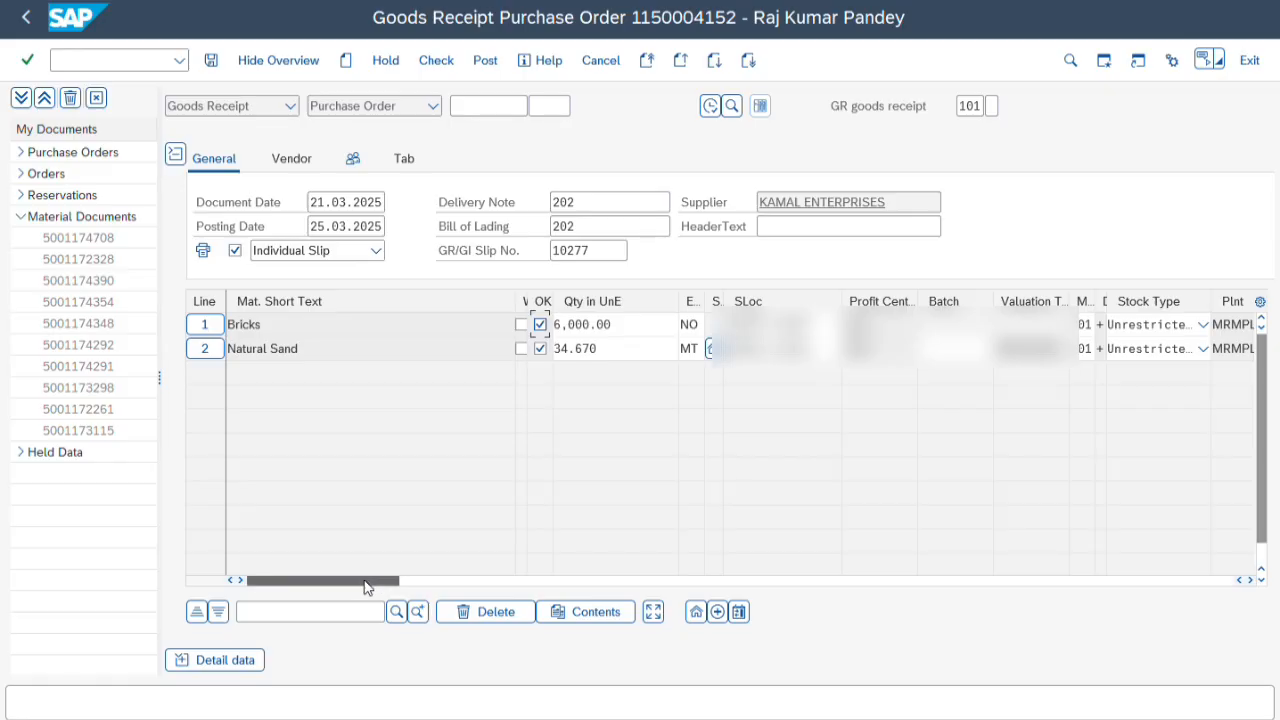
# - Copy the valuation type PURCHASED of the Natural Sand line into its Batch field
pyautogui.moveTo(367, 586); pyautogui.dragTo(422, 583)
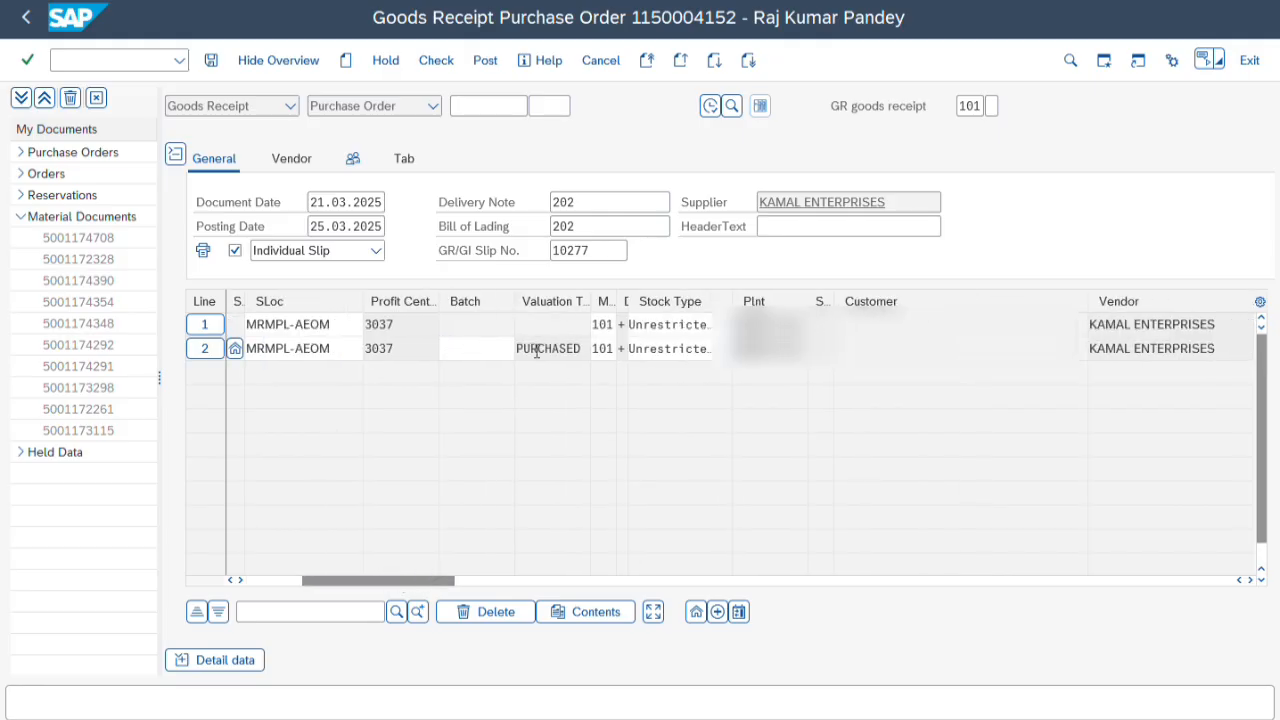
pyautogui.moveTo(517, 348); pyautogui.dragTo(600, 348)
pyautogui.hotkey('ctrl', 'c')
pyautogui.click(506, 350)
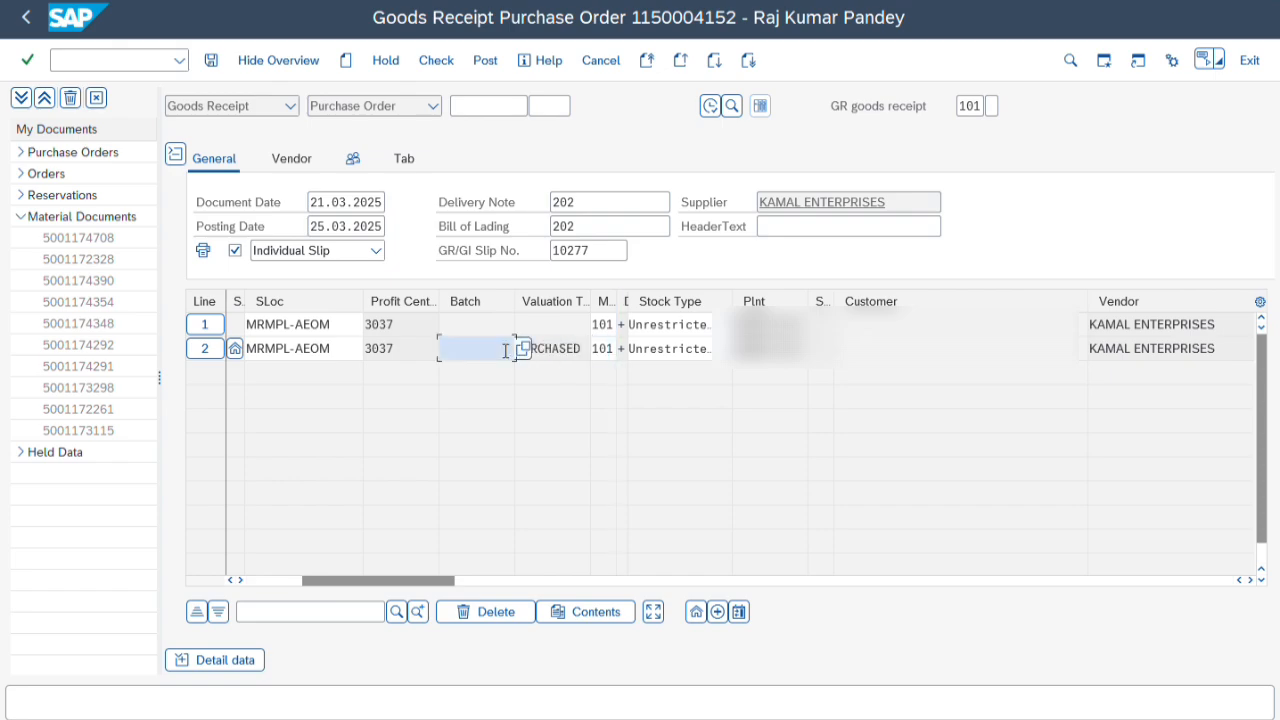
pyautogui.hotkey('ctrl', 'v')
# - Try PRODUCED as the batch of the Natural Sand line, then clear the field
pyautogui.moveTo(442, 582); pyautogui.dragTo(250, 578)
pyautogui.click(313, 342)
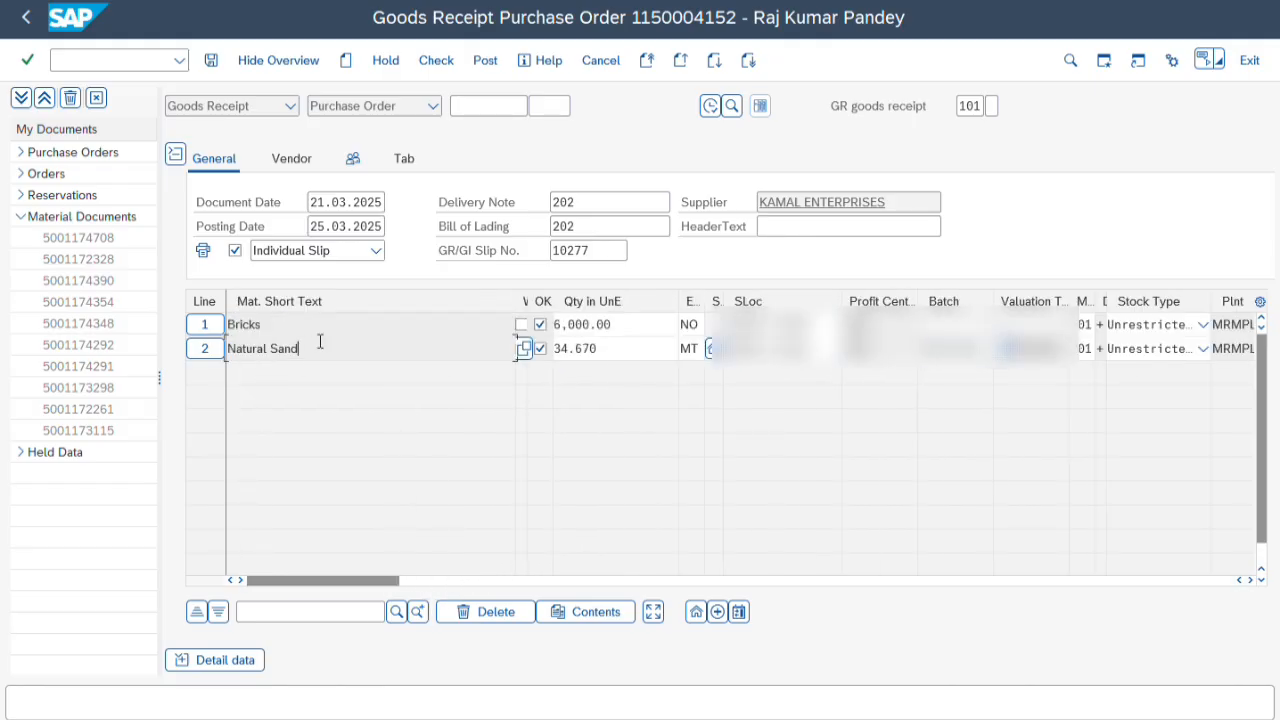
pyautogui.moveTo(313, 342); pyautogui.dragTo(226, 350)
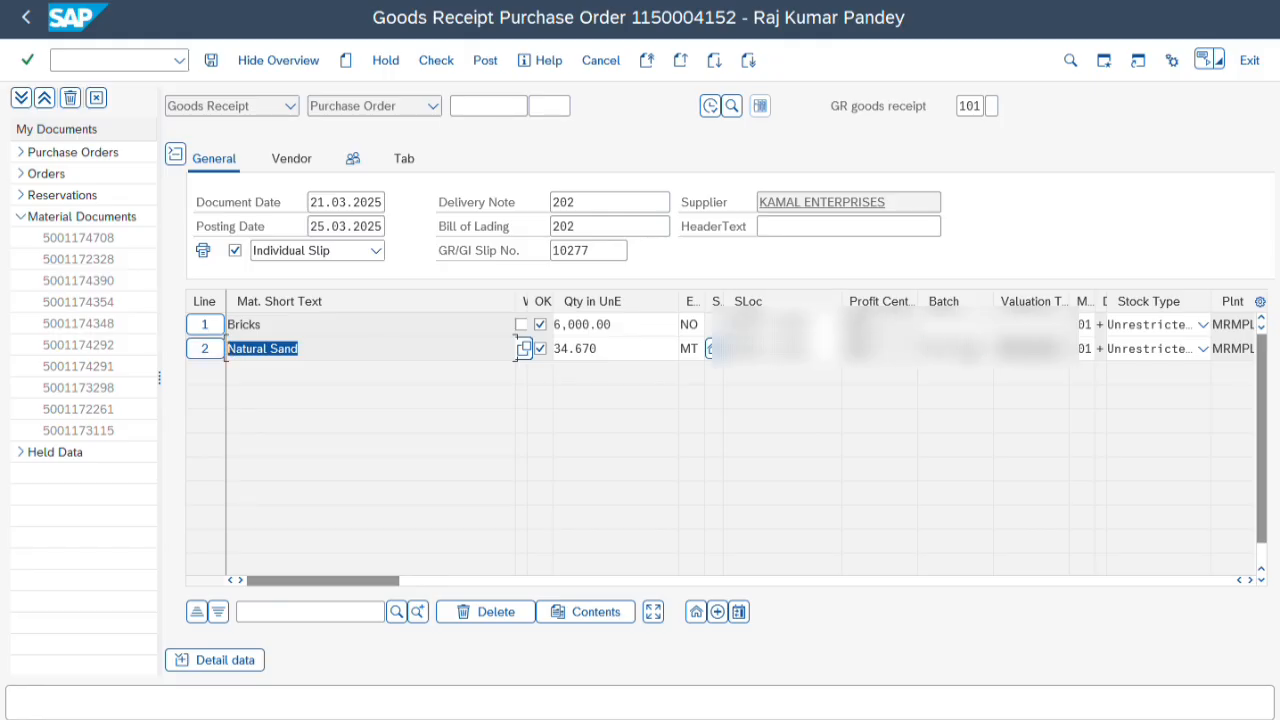
pyautogui.click(1082, 348)
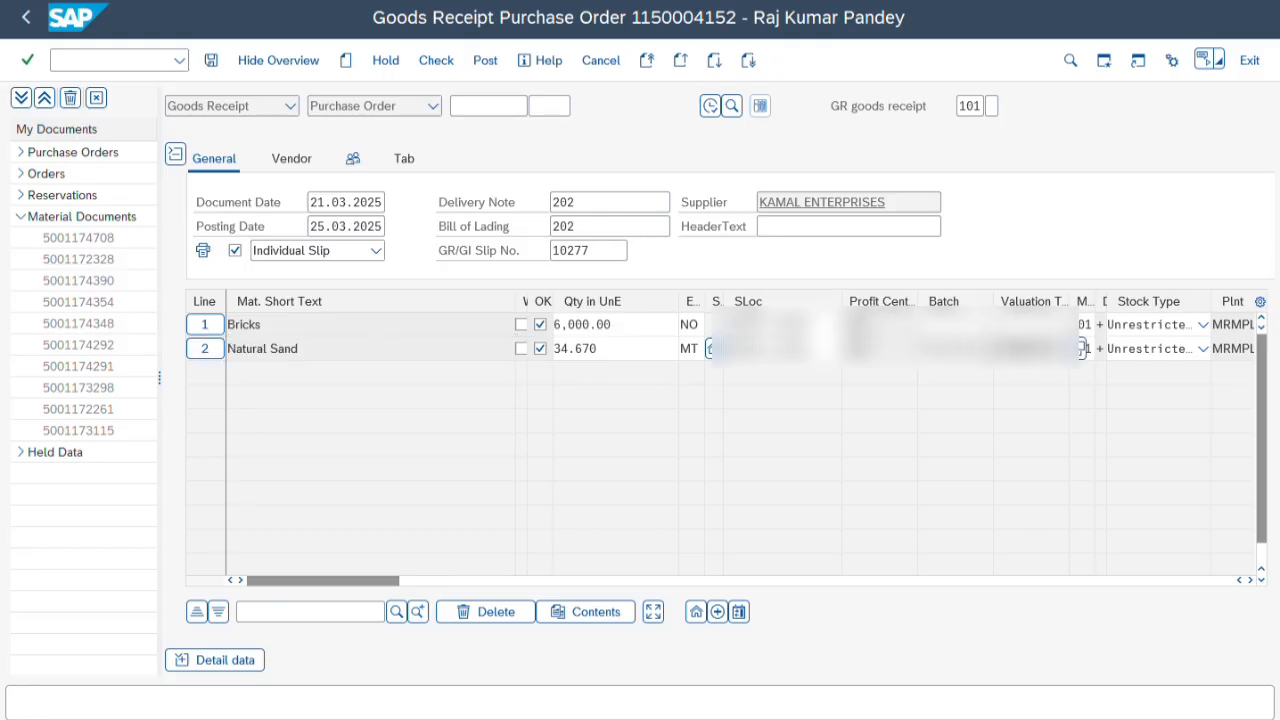
pyautogui.doubleClick(955, 348)
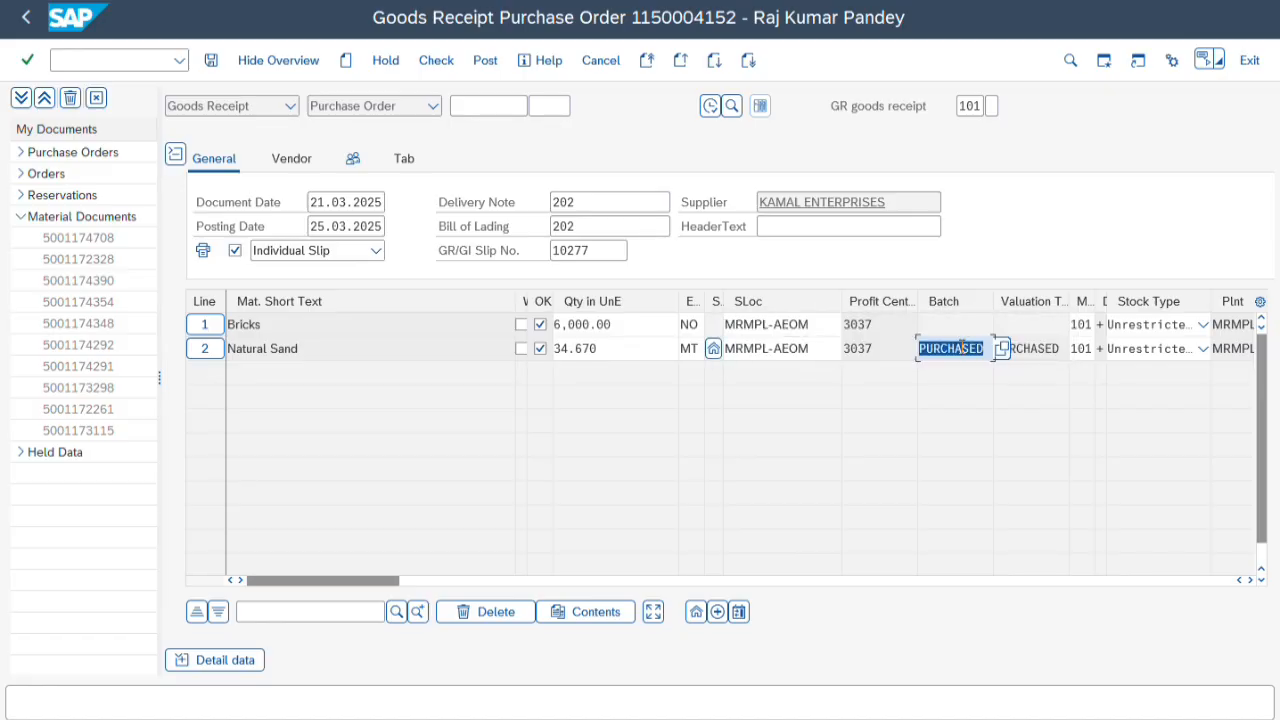
pyautogui.write('PRODUC')
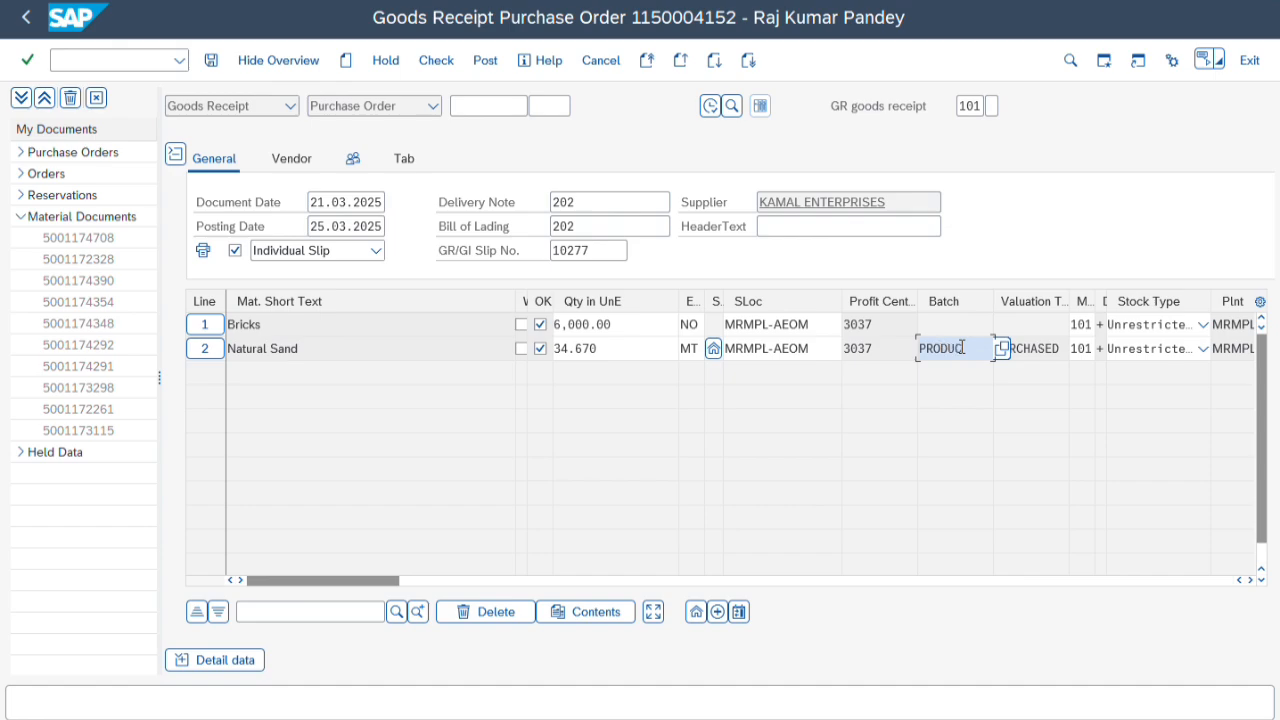
pyautogui.write('ED')
pyautogui.press('BackSpace')
pyautogui.press('BackSpace')
pyautogui.press('BackSpace')
pyautogui.press('BackSpace')
pyautogui.press('BackSpace')
pyautogui.press('BackSpace')
pyautogui.press('BackSpace')
pyautogui.press('BackSpace')
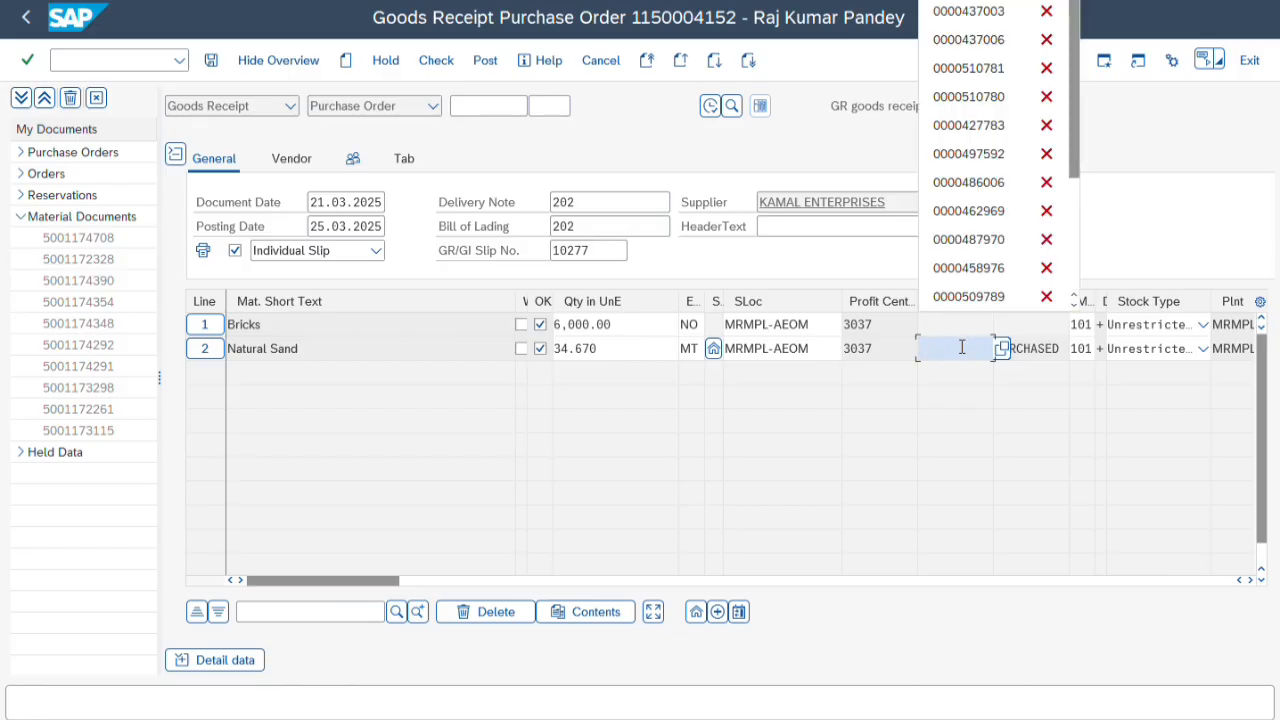
# - Set the batch of the Natural Sand line to PURCHASED
pyautogui.write('PURC')
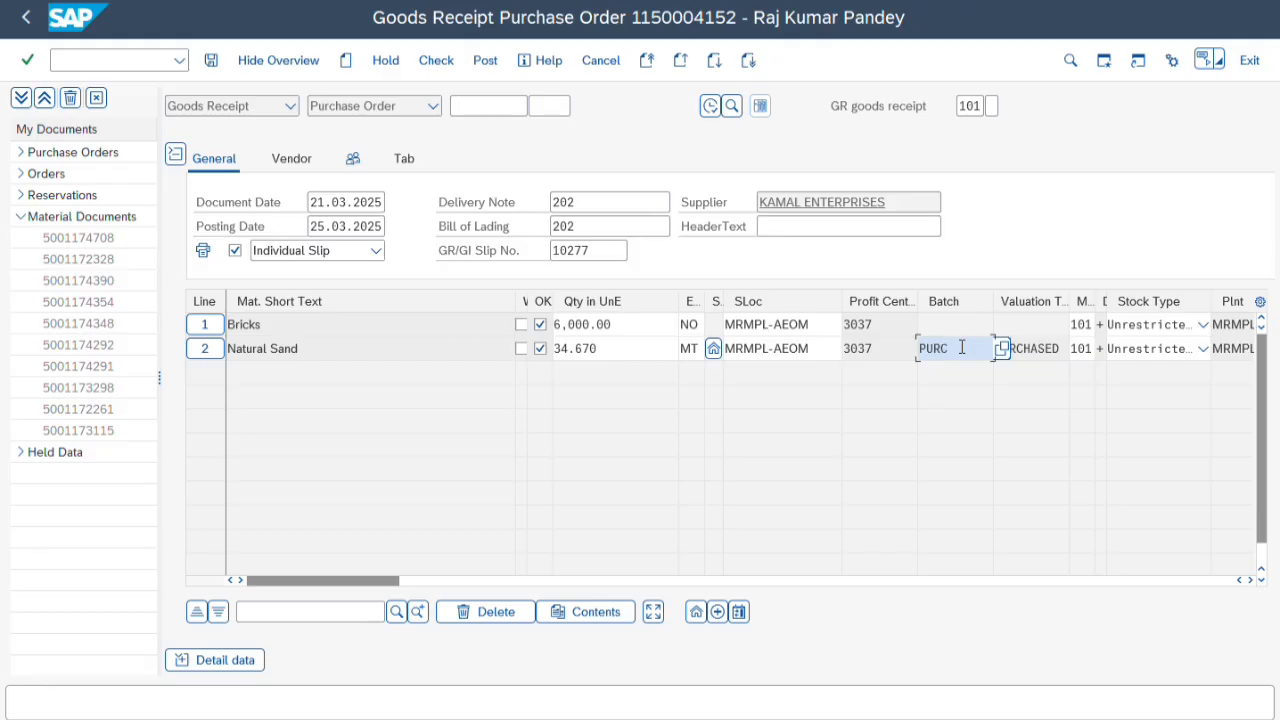
pyautogui.write('HASED')
# - Set the delivery completion indicator of the Bricks and Natural Sand lines to Do not set
pyautogui.moveTo(335, 584); pyautogui.dragTo(603, 584)
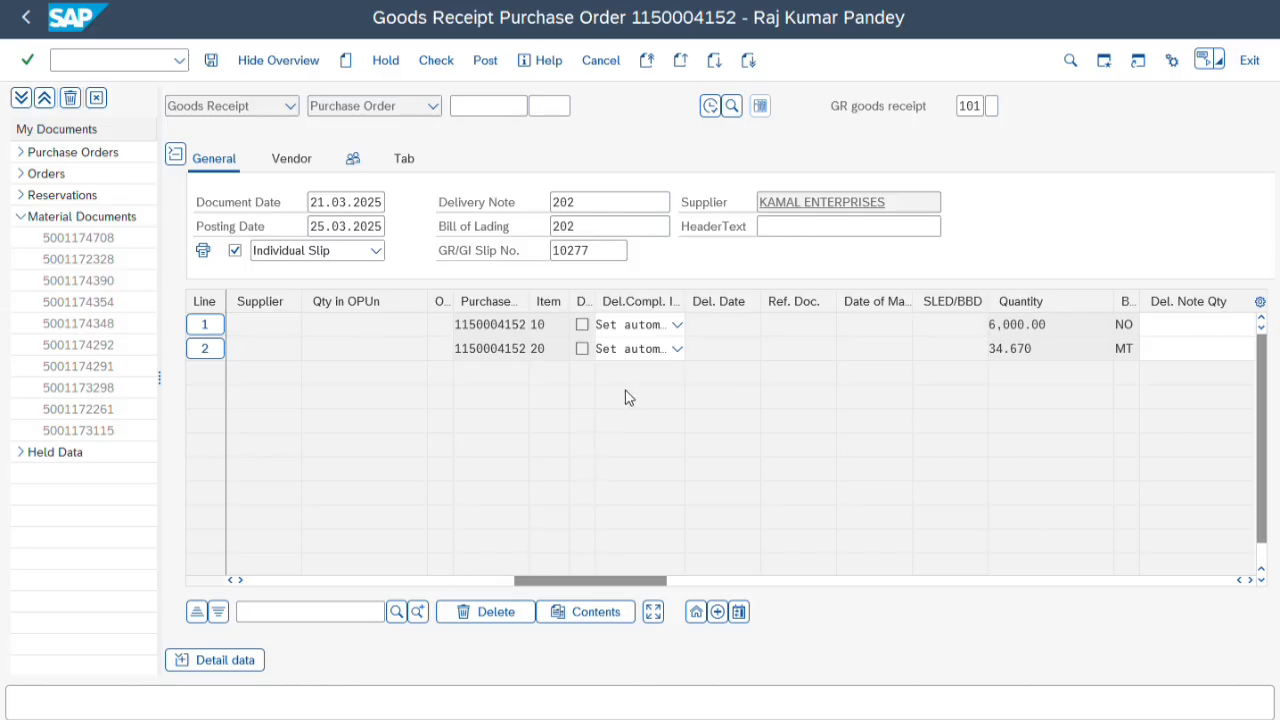
pyautogui.click(657, 326)
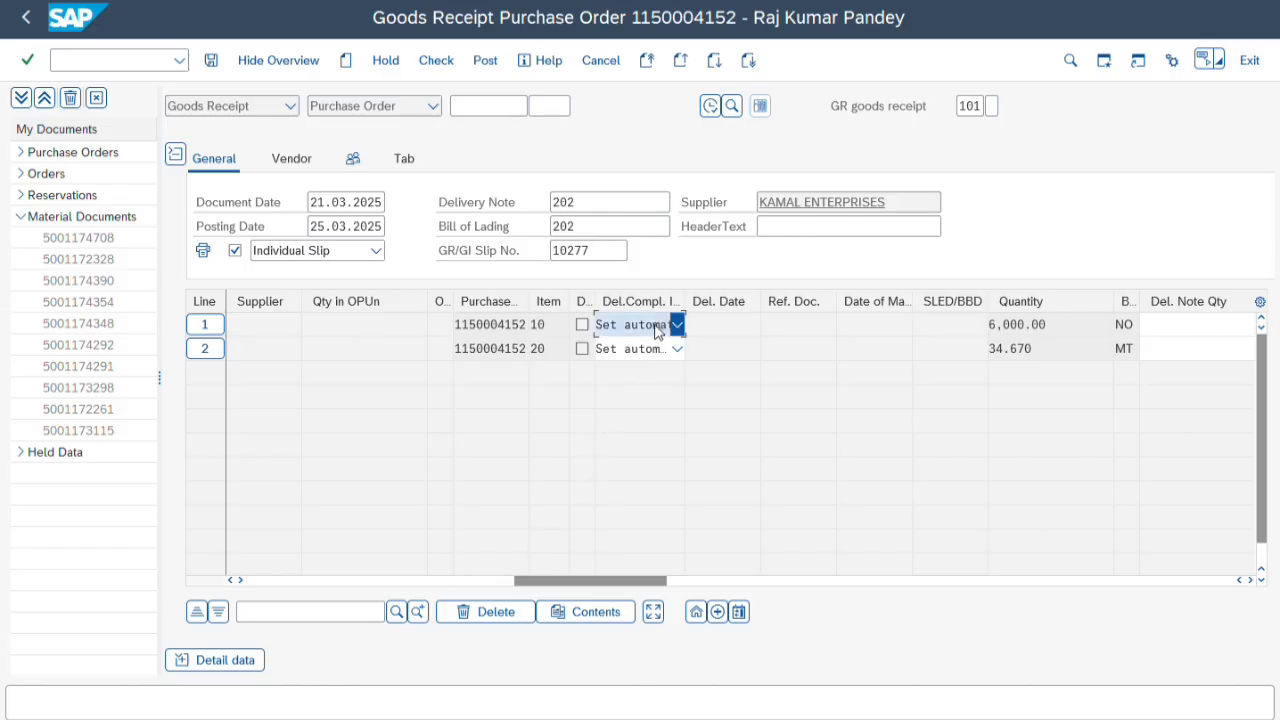
pyautogui.click(657, 330)
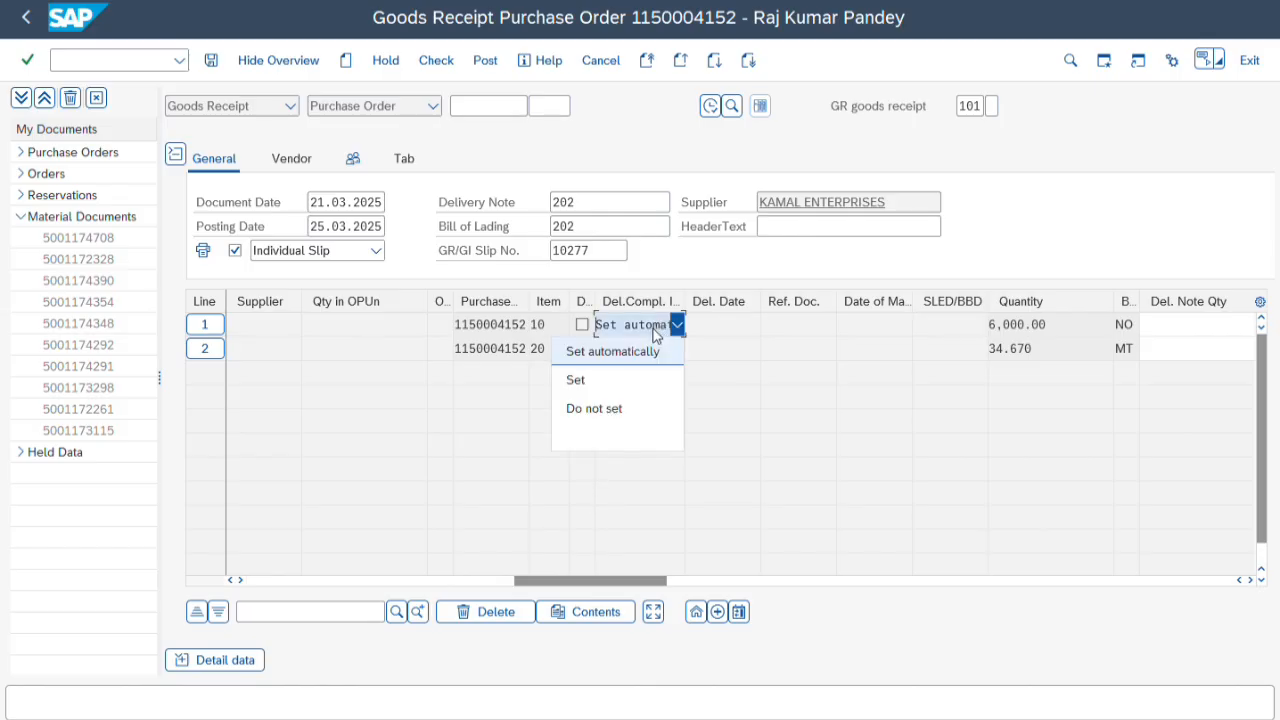
pyautogui.click(625, 405)
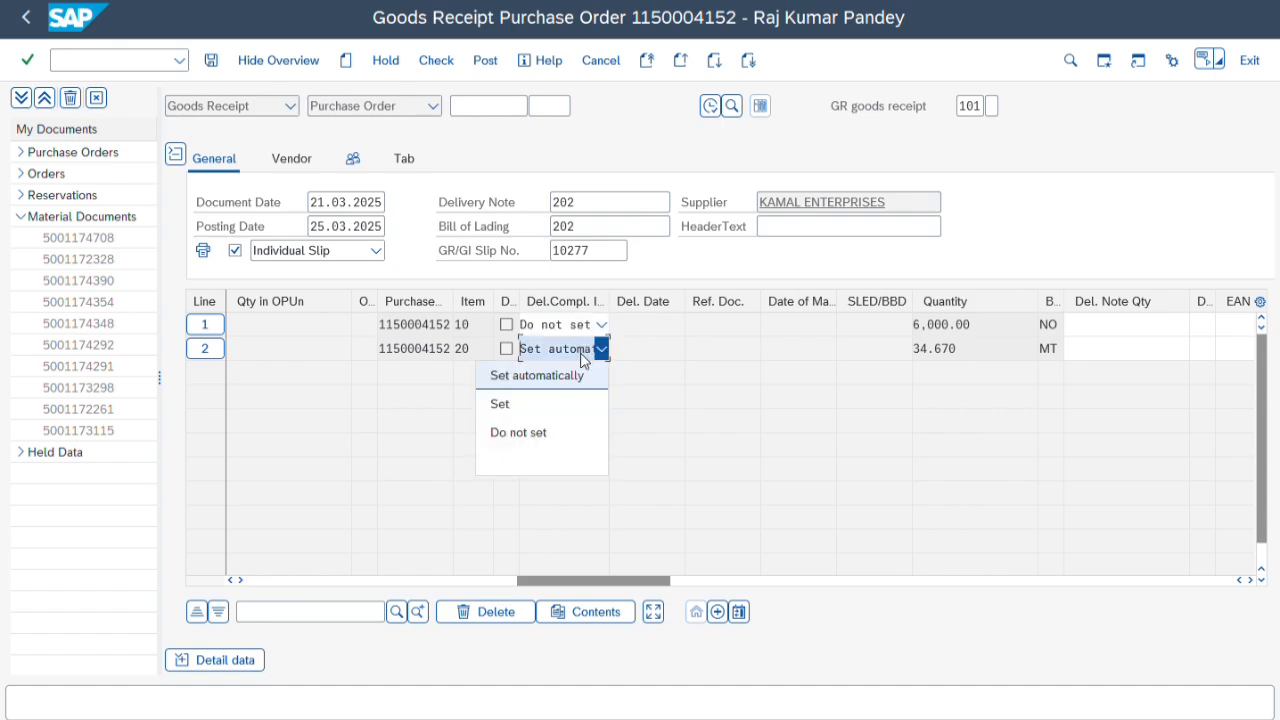
pyautogui.click(534, 432)
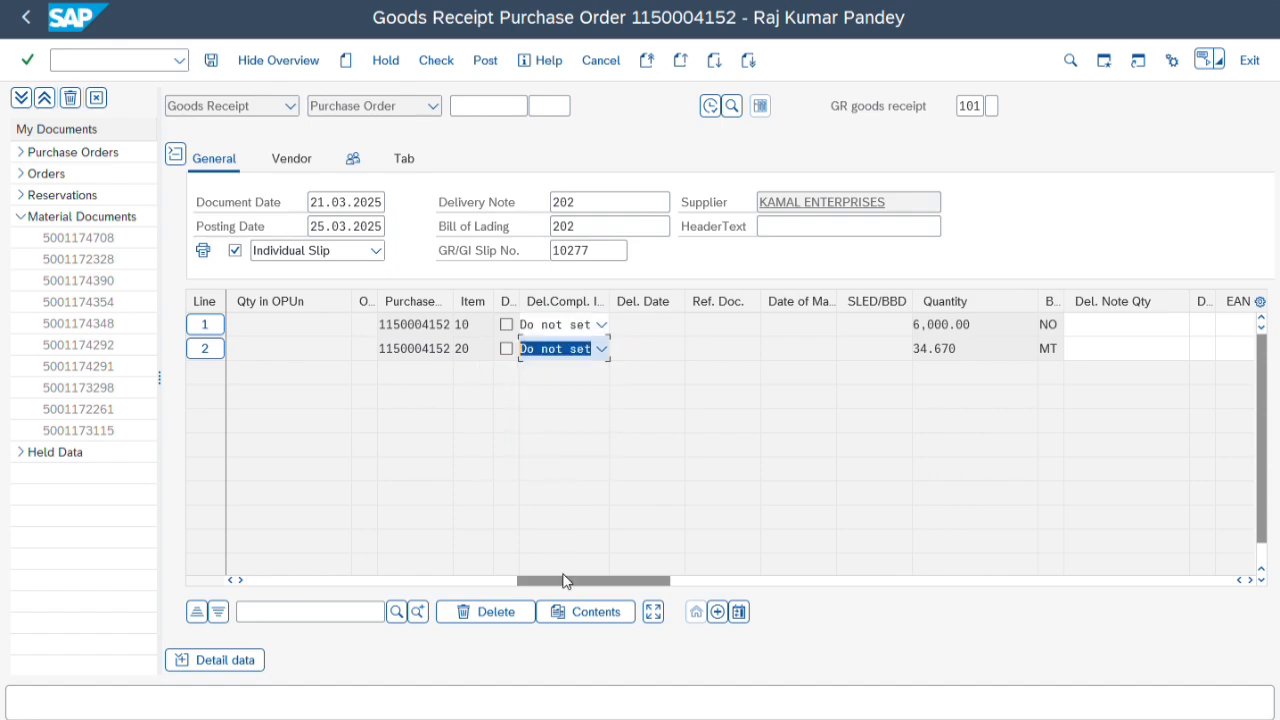
# - Enter UNLOADING AT GURAU TOLL as the item text of the Bricks line
pyautogui.moveTo(565, 591); pyautogui.dragTo(755, 580)
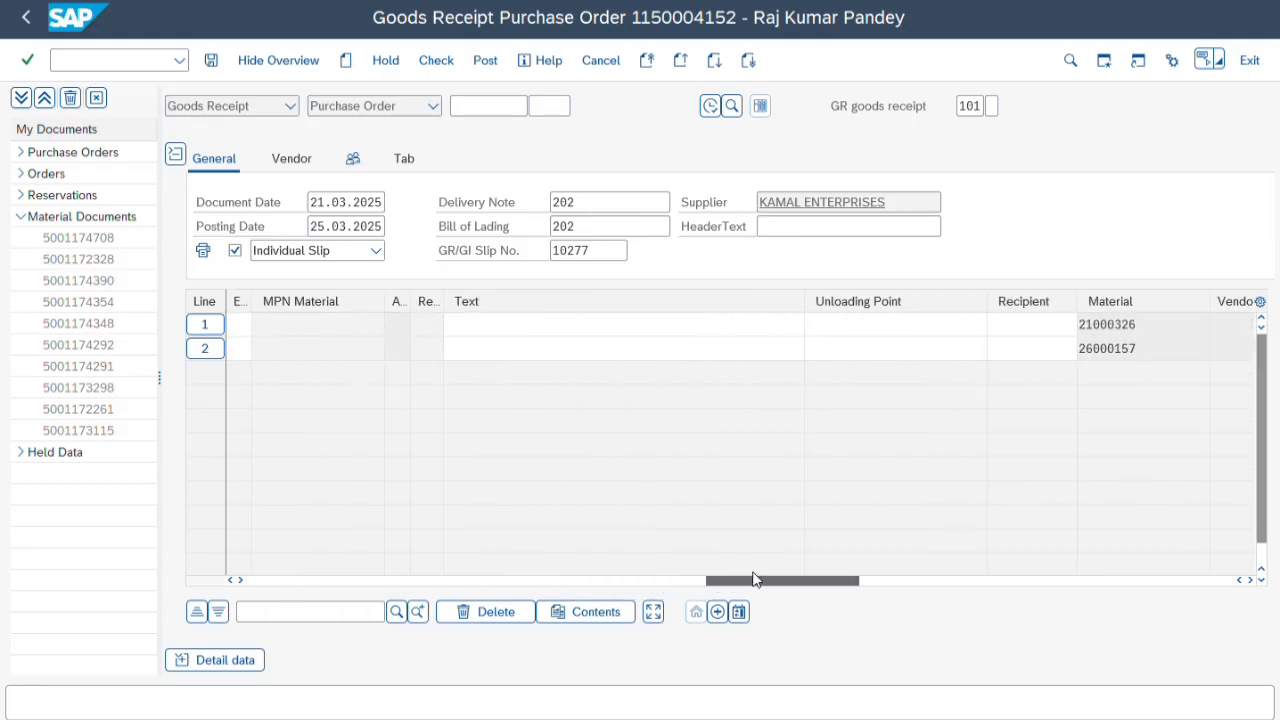
pyautogui.click(658, 320)
pyautogui.click(656, 320)
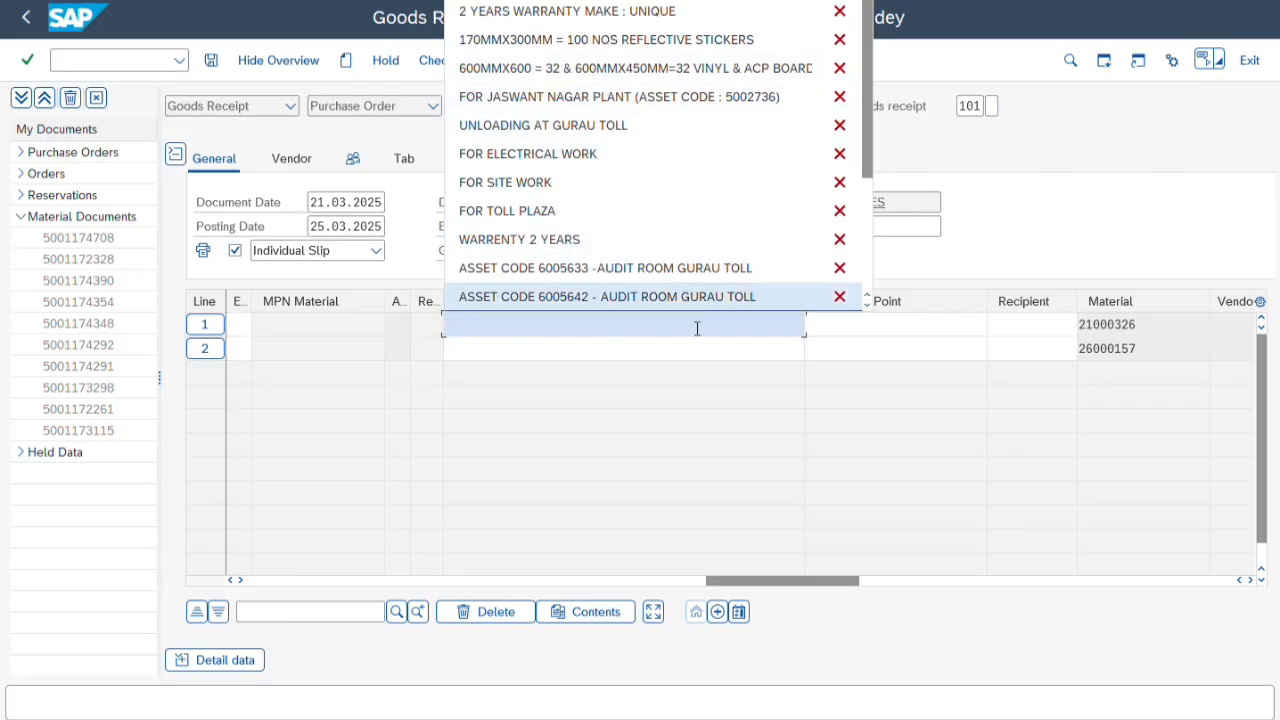
pyautogui.click(621, 134)
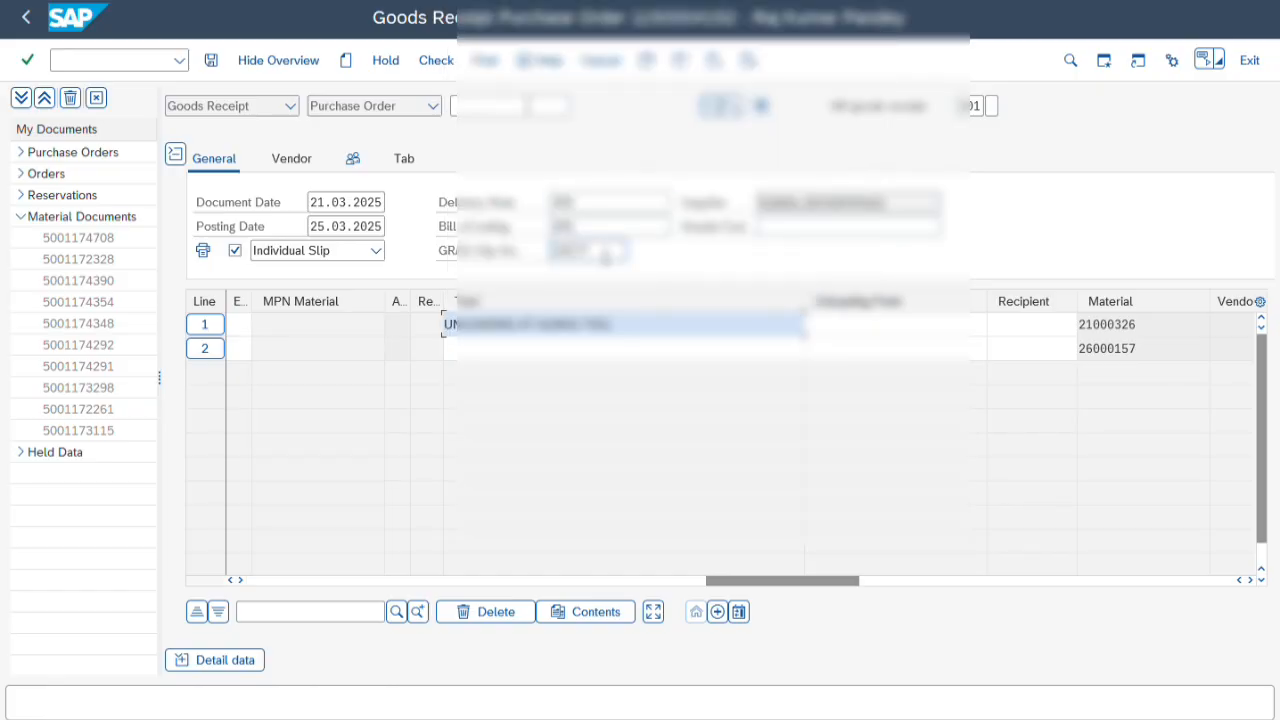
# - Copy the Bricks line's text to the Natural Sand line, and check the goods receipt, closing the message log
pyautogui.moveTo(636, 326); pyautogui.dragTo(137, 237)
pyautogui.hotkey('ctrl', 'c')
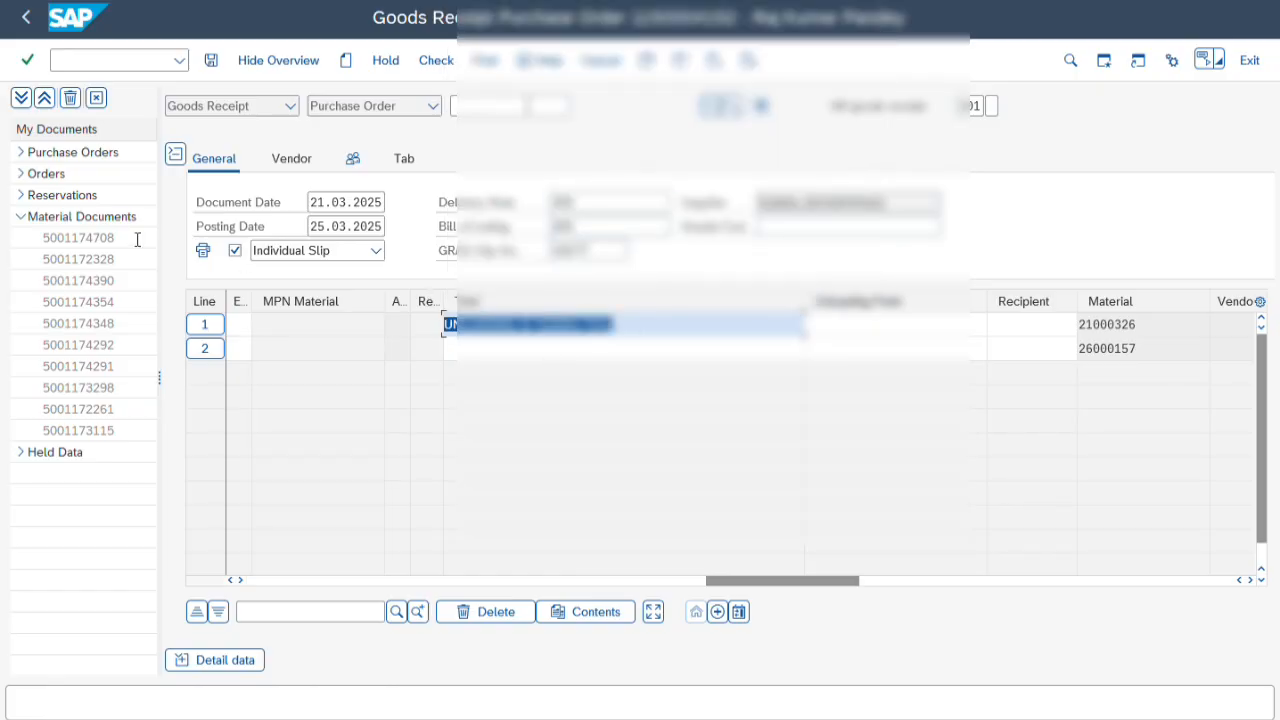
pyautogui.click(455, 350)
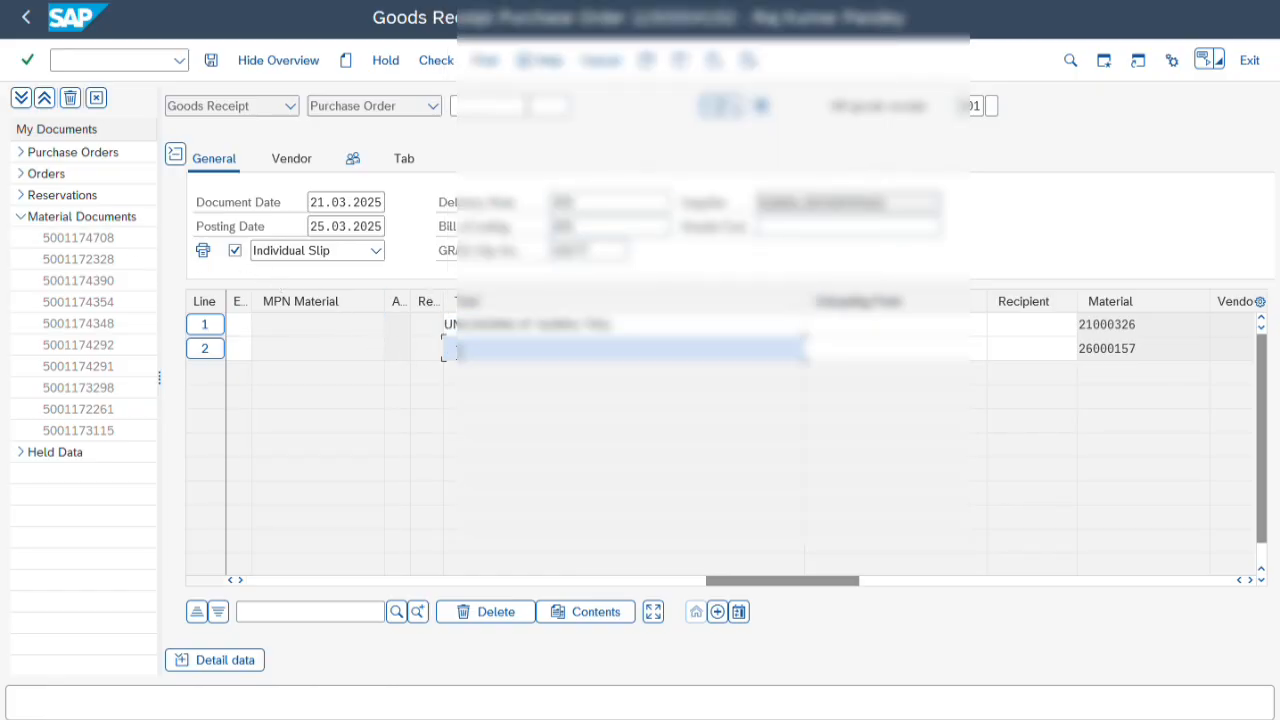
pyautogui.hotkey('ctrl', 'v')
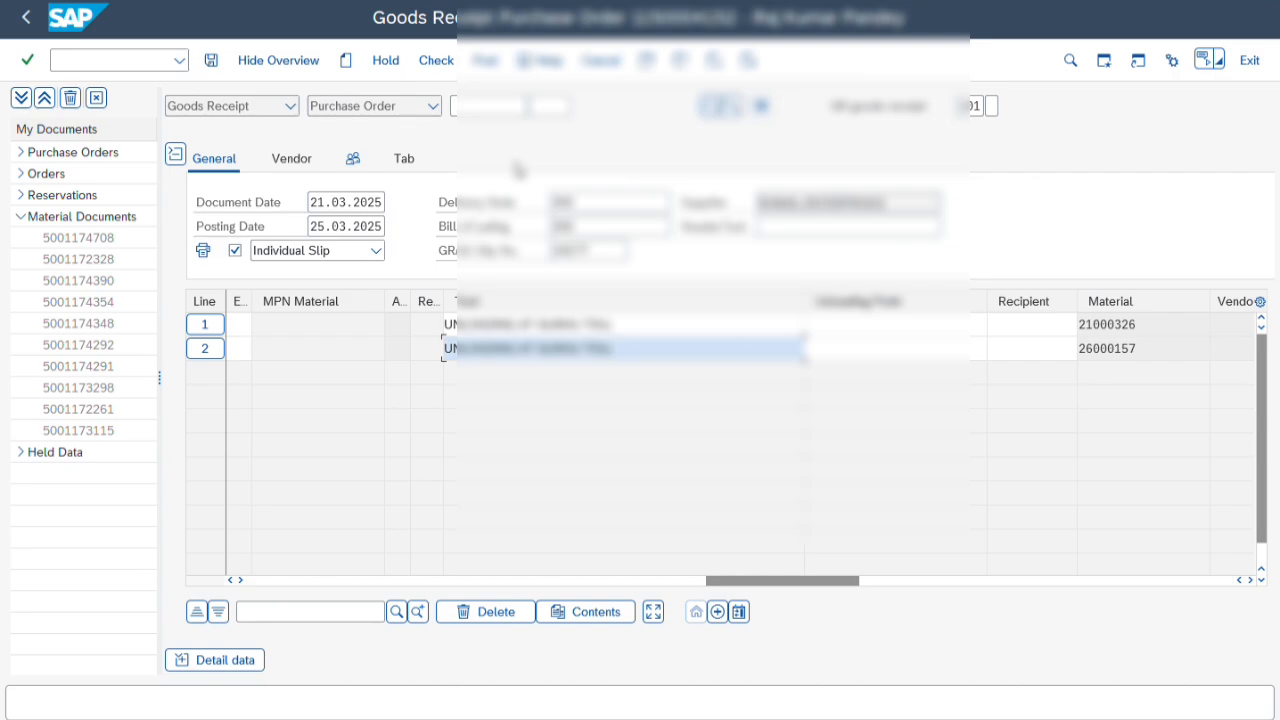
pyautogui.click(432, 58)
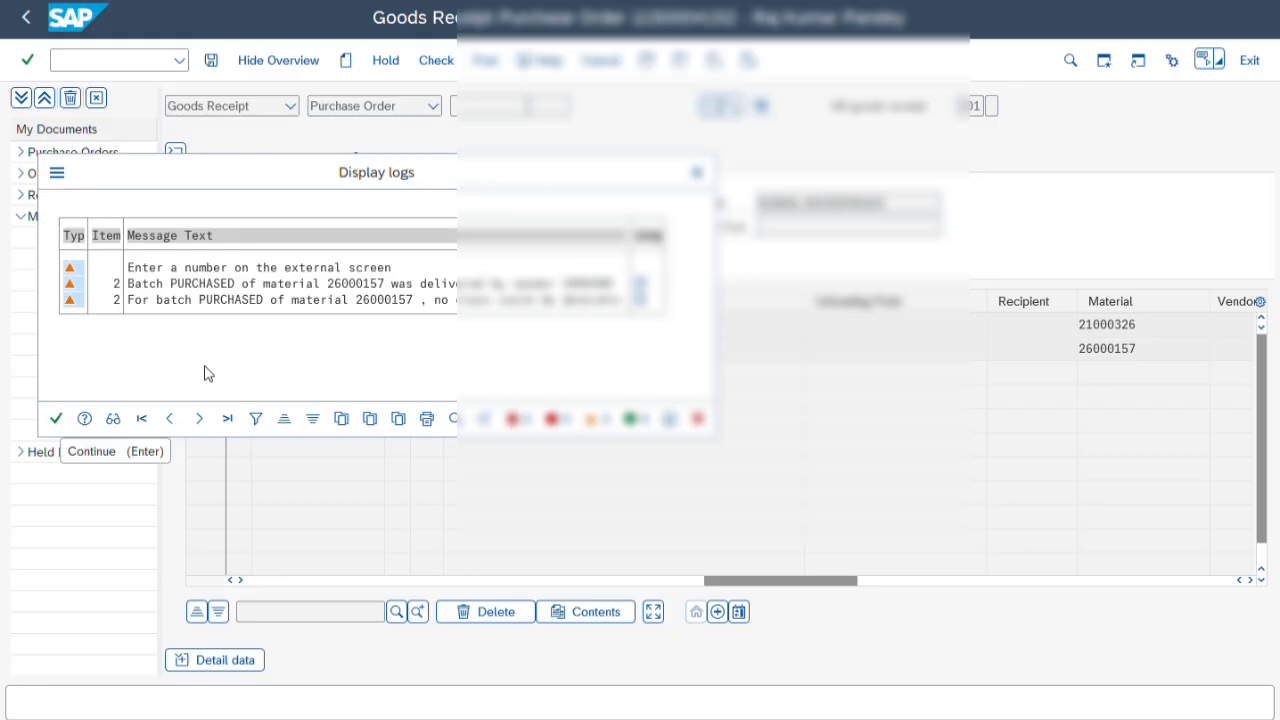
pyautogui.click(55, 426)
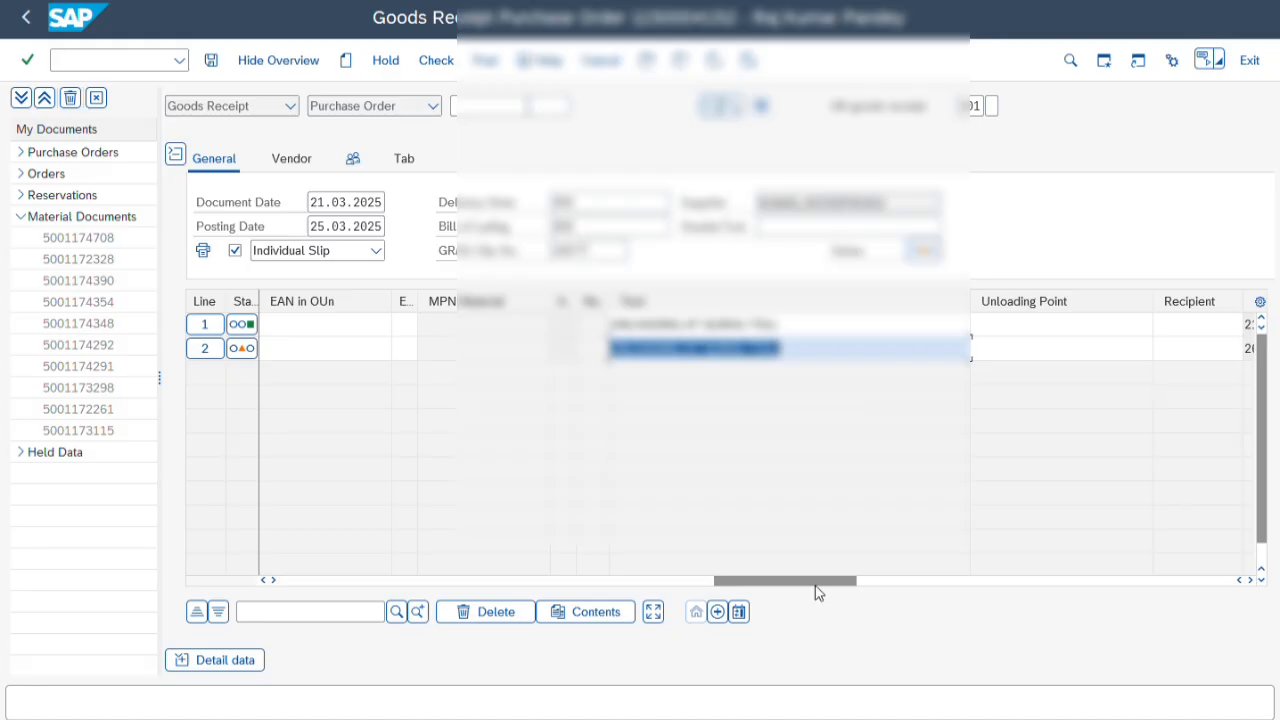
# - Review the delivery completion options of the Bricks and Natural Sand lines, keeping Do not set for both
pyautogui.moveTo(817, 585); pyautogui.dragTo(659, 573)
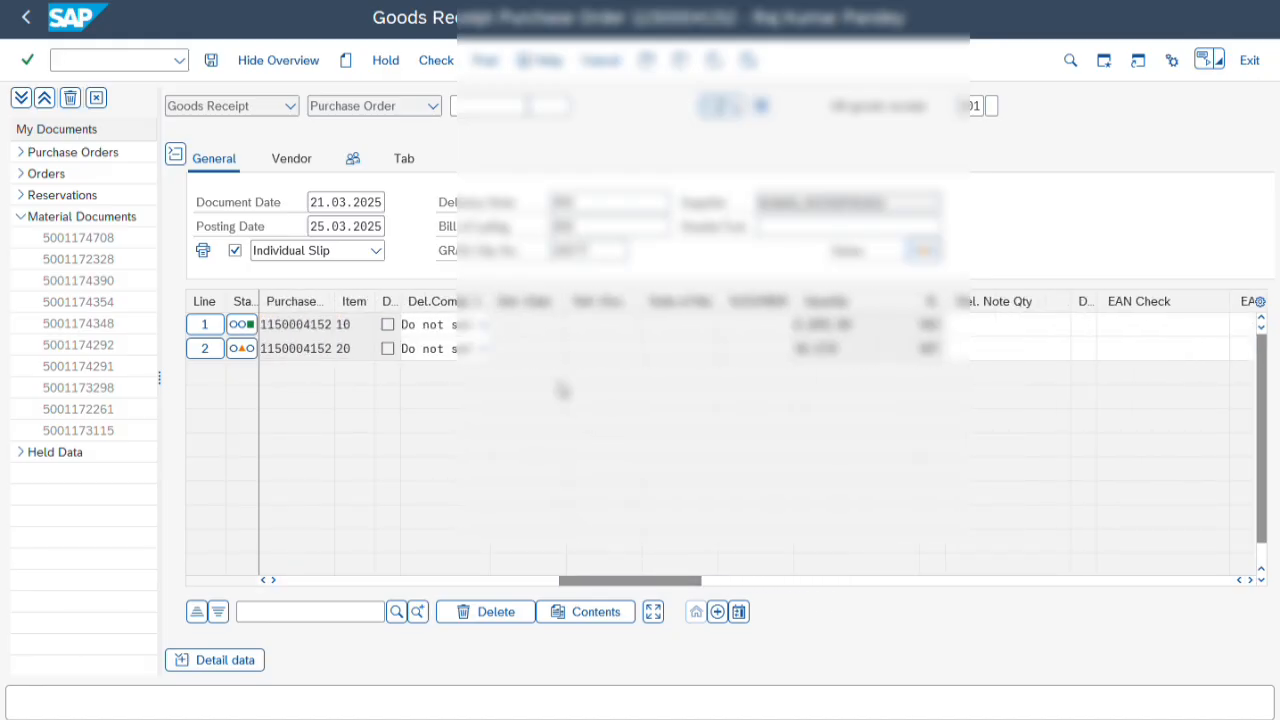
pyautogui.click(456, 330)
pyautogui.click(456, 338)
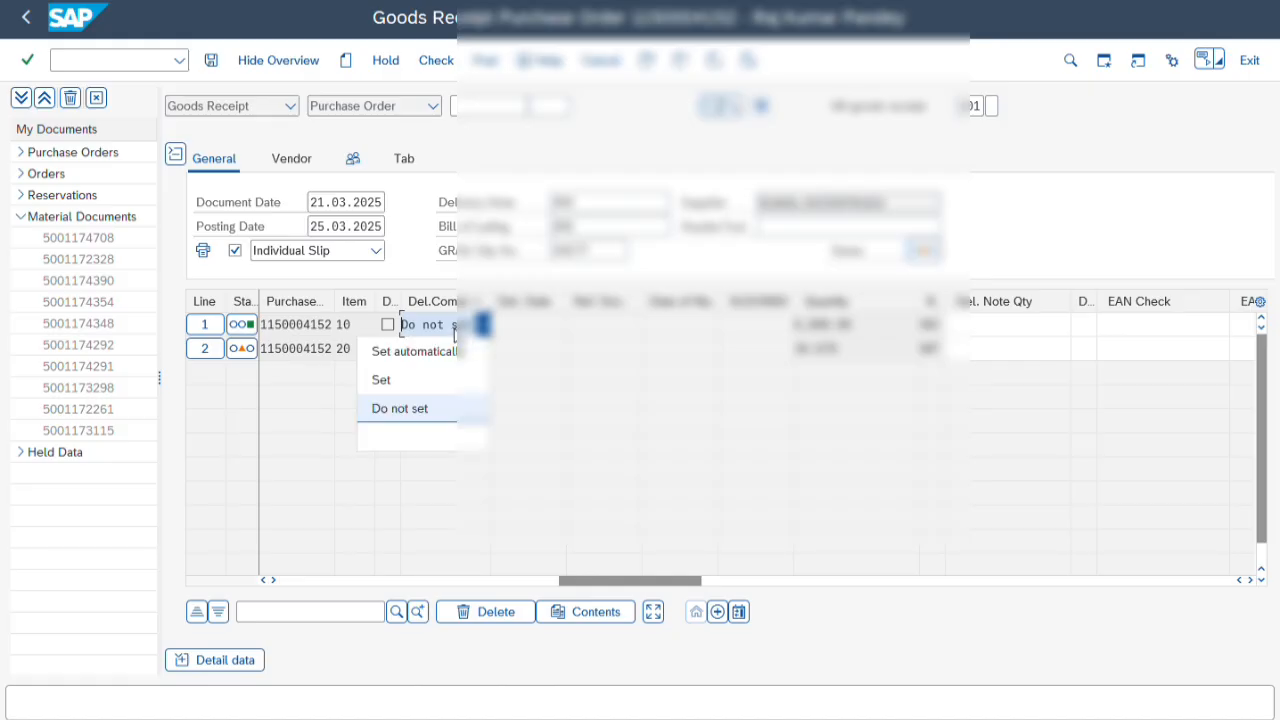
pyautogui.click(419, 410)
pyautogui.click(446, 352)
pyautogui.click(446, 360)
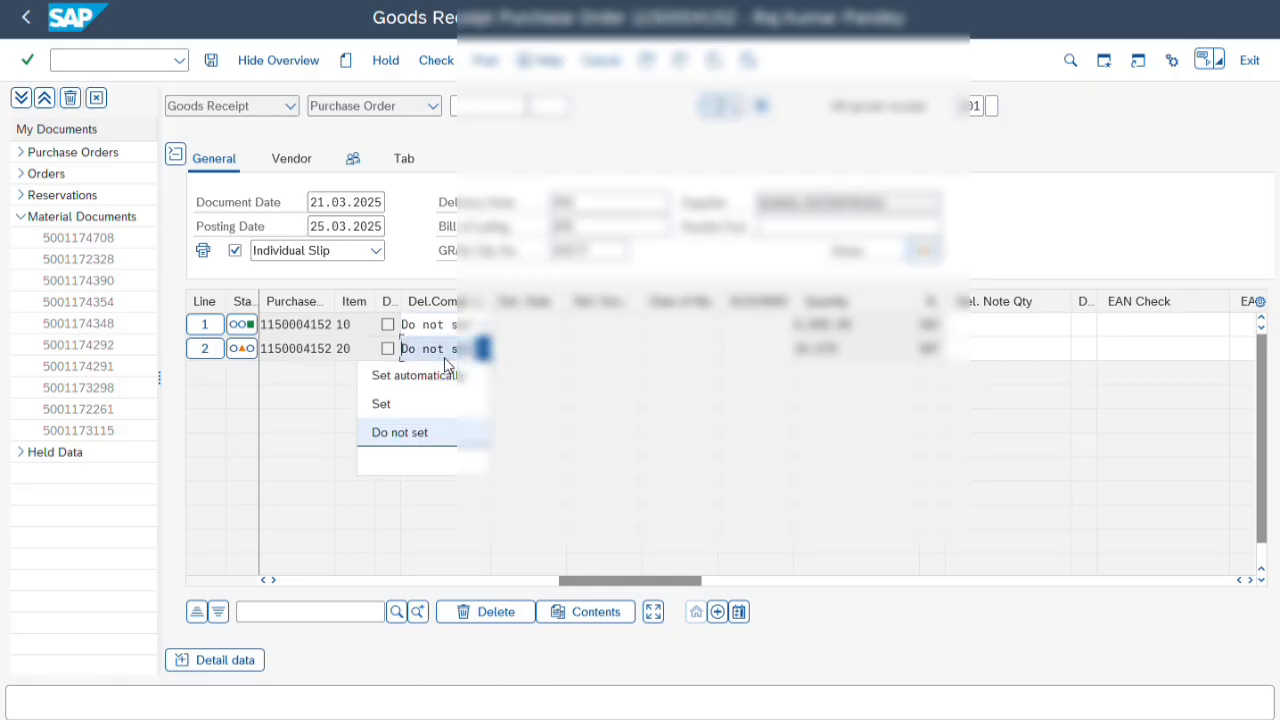
pyautogui.click(421, 433)
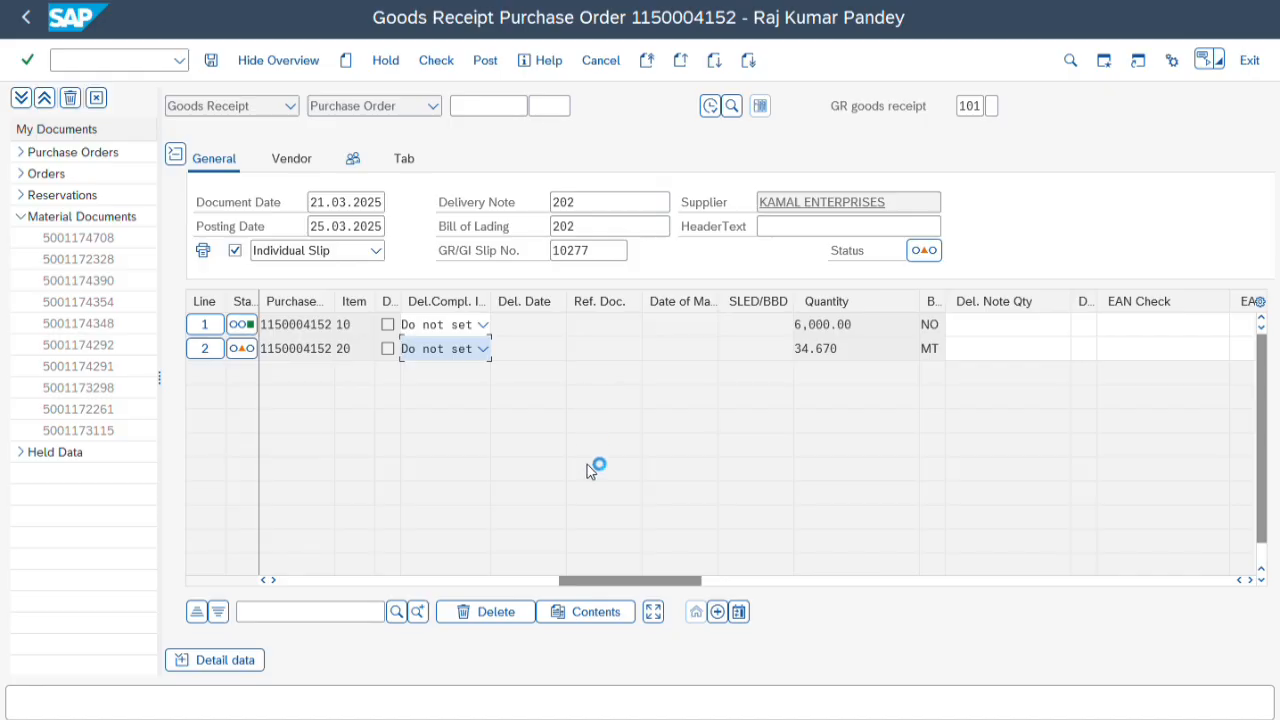
# - Open the purchase order behind the Natural Sand line and examine the delivery completion setting in the Bricks item's delivery details
pyautogui.moveTo(625, 583); pyautogui.dragTo(578, 579)
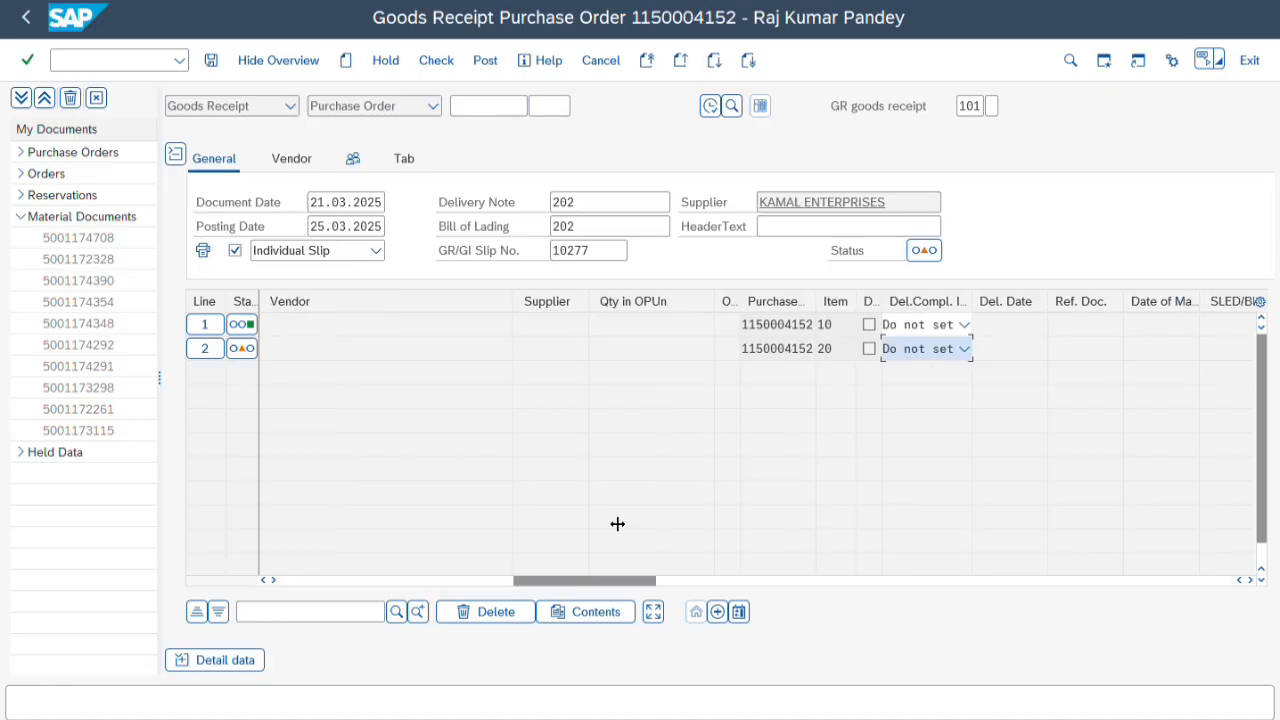
pyautogui.click(801, 345)
pyautogui.doubleClick(801, 345)
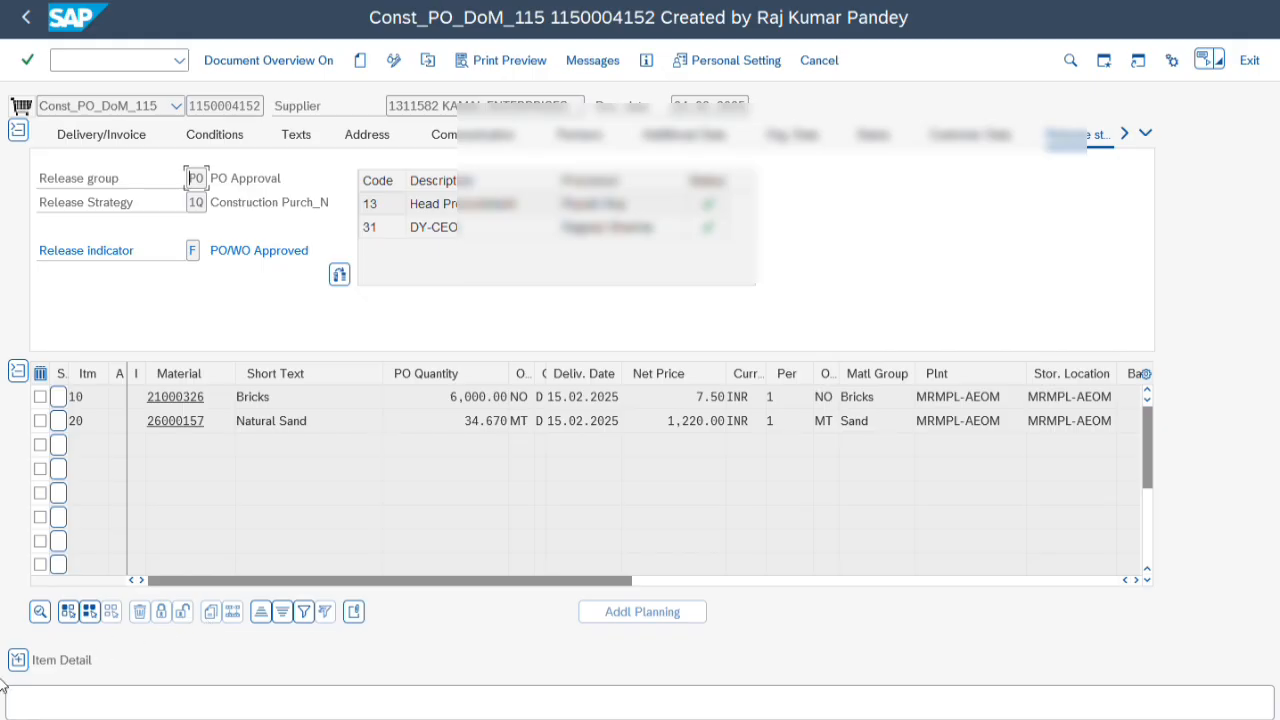
pyautogui.click(42, 660)
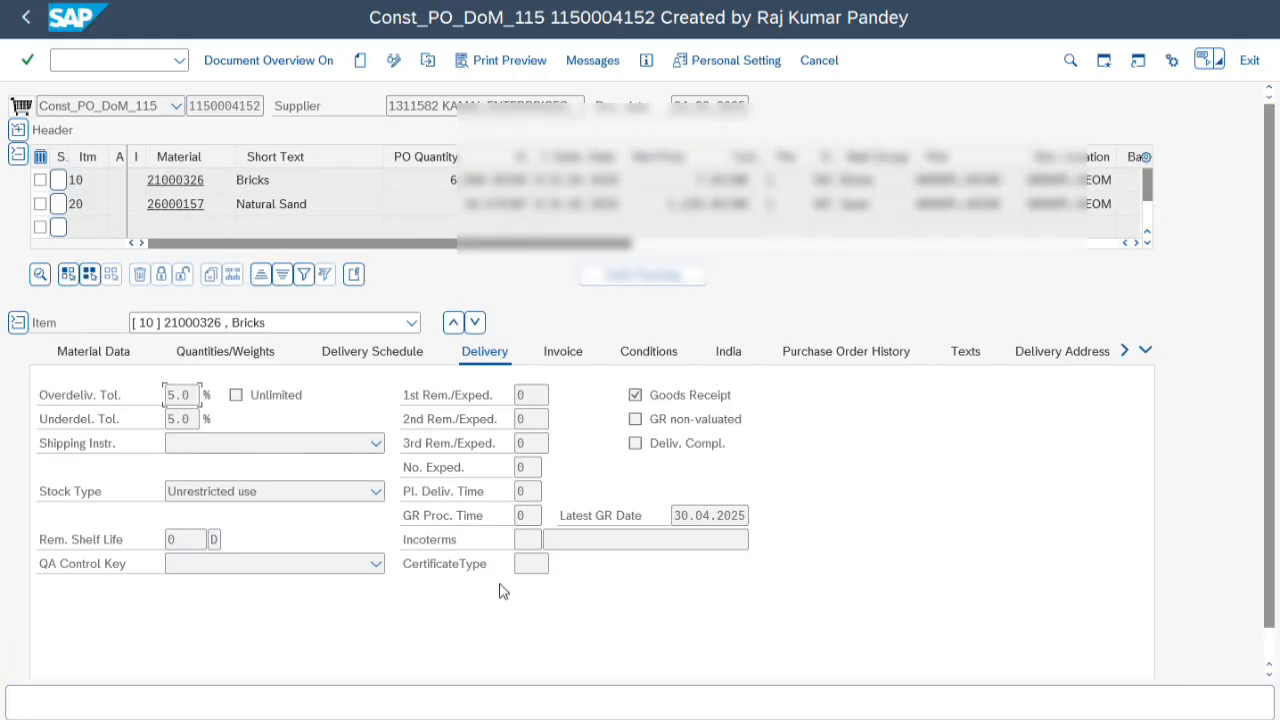
pyautogui.click(638, 446)
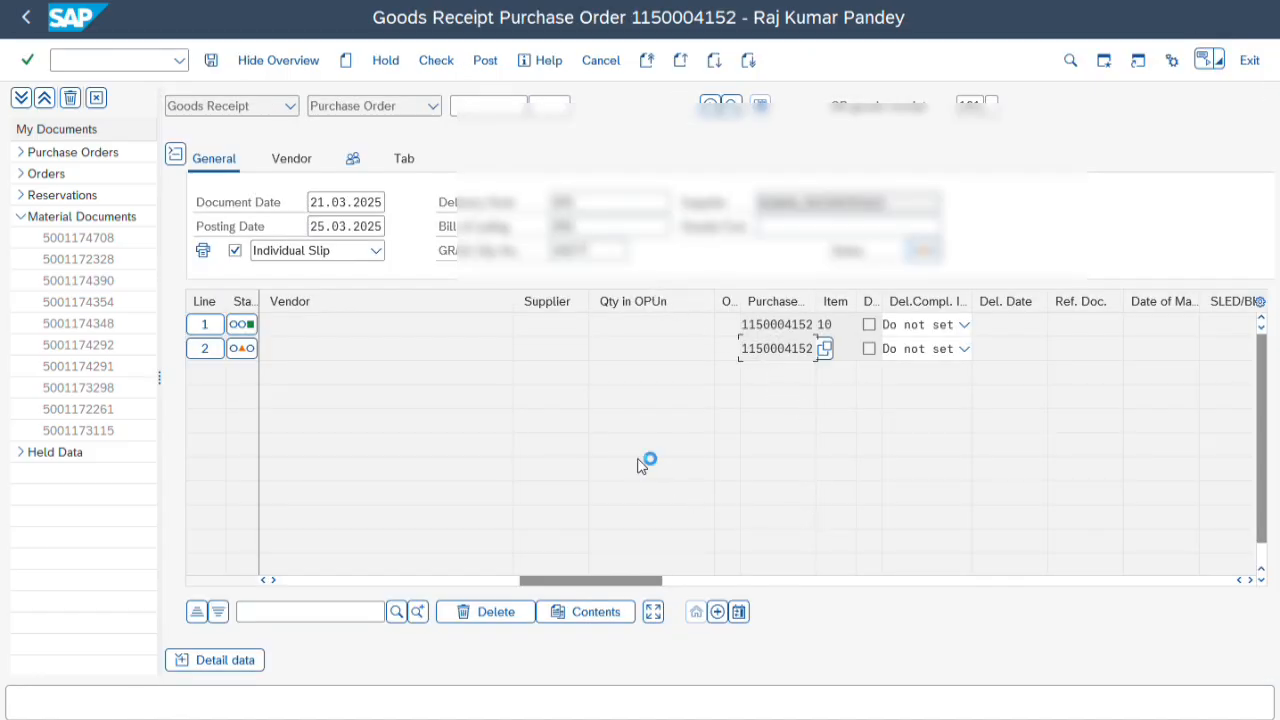
# - Post the goods receipt and select the material document number in the posting message's details
pyautogui.click(486, 62)
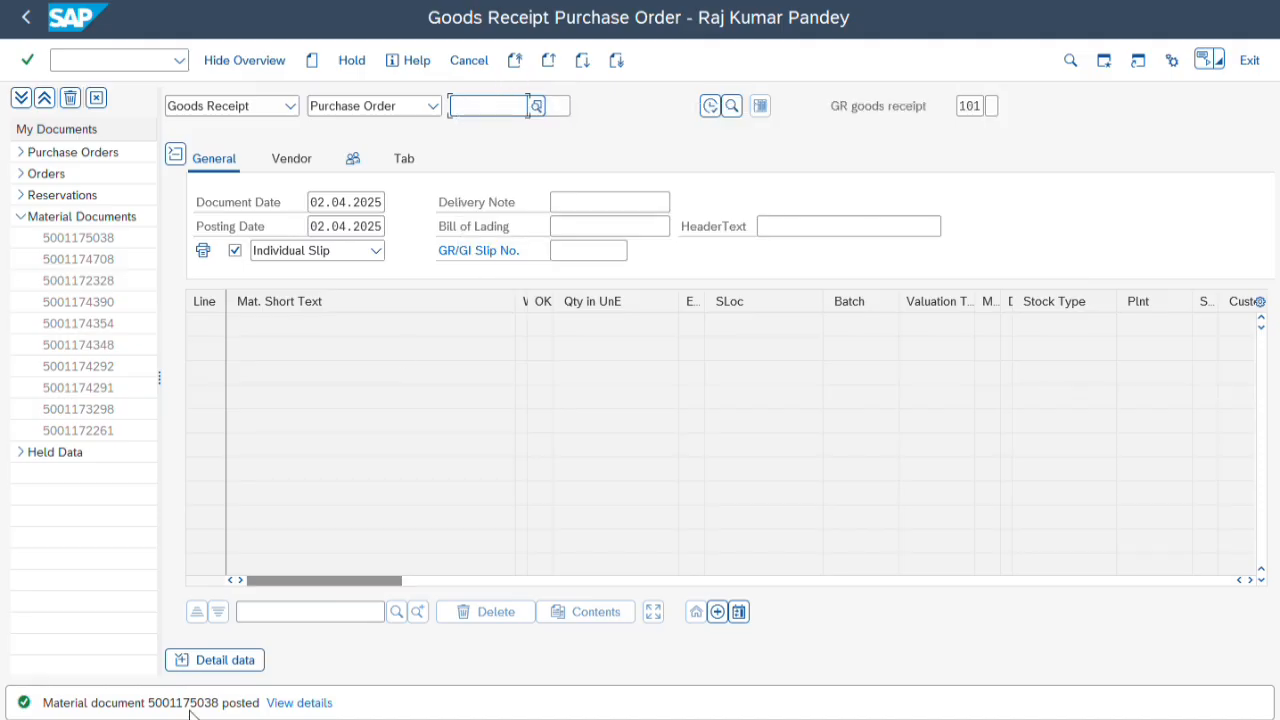
pyautogui.doubleClick(190, 704)
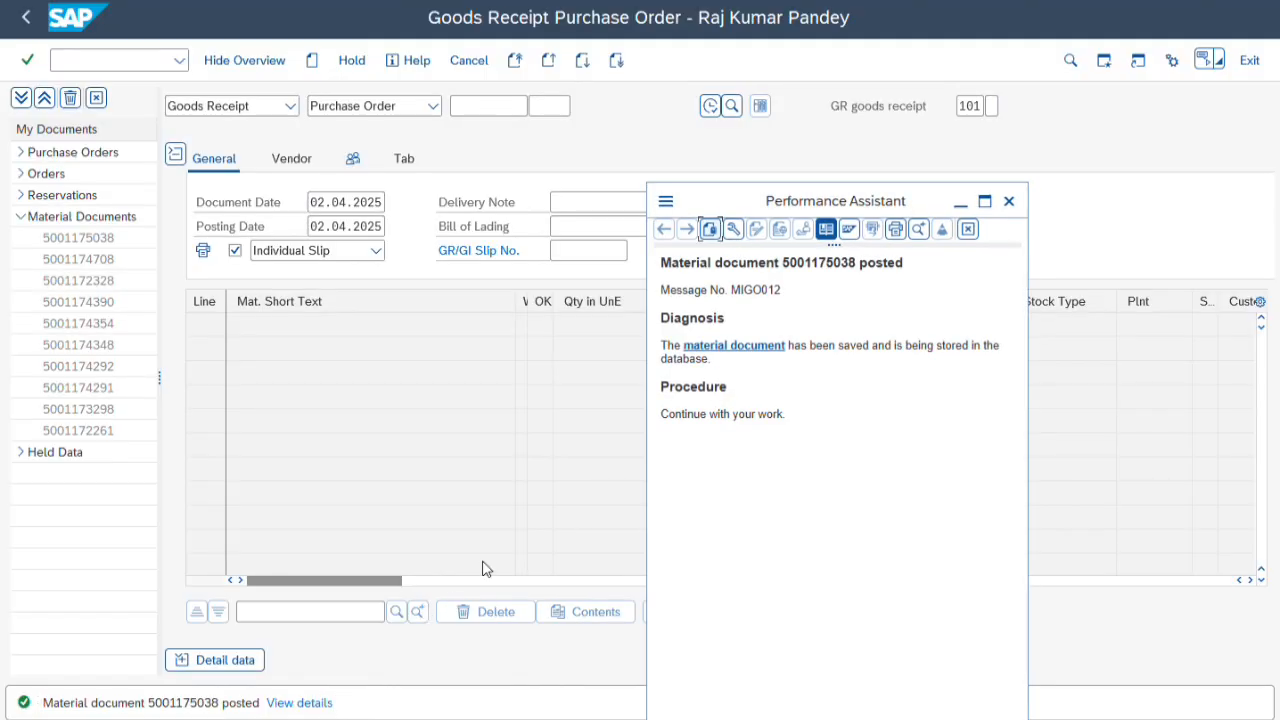
pyautogui.doubleClick(820, 262)
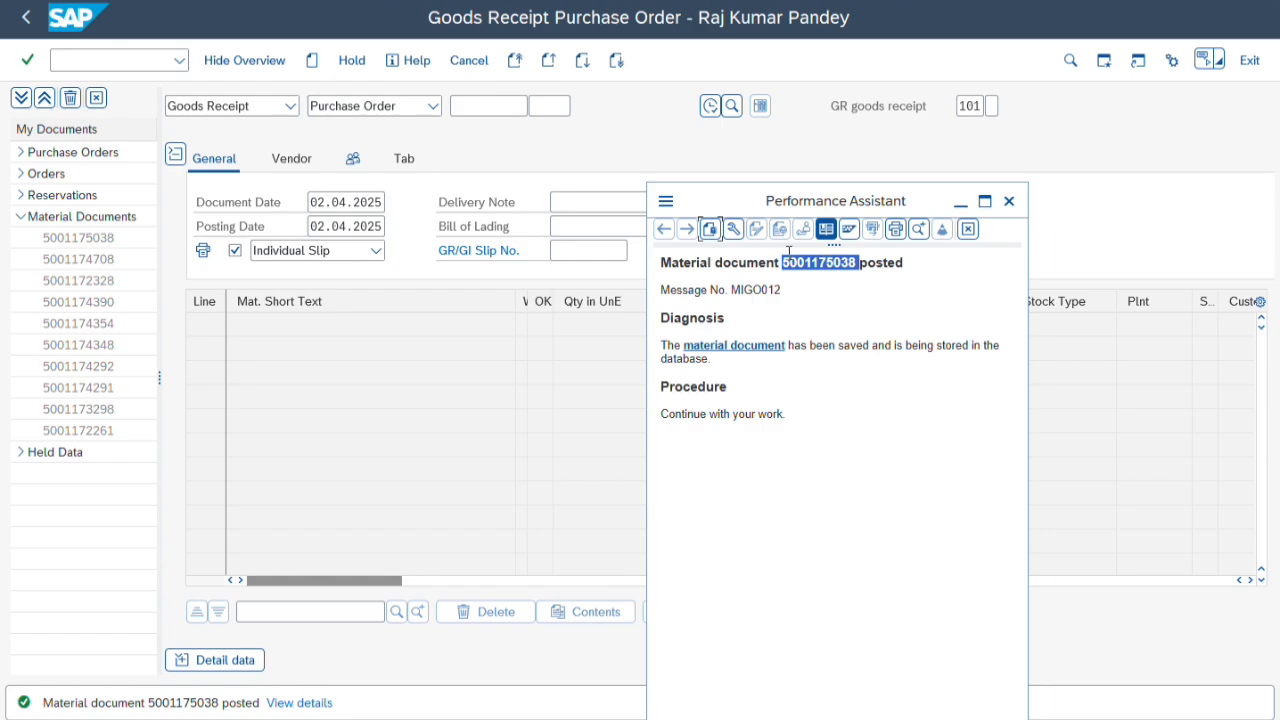
# - Leave the goods receipt transaction and start transaction MB90 for goods movement output
pyautogui.click(34, 18)
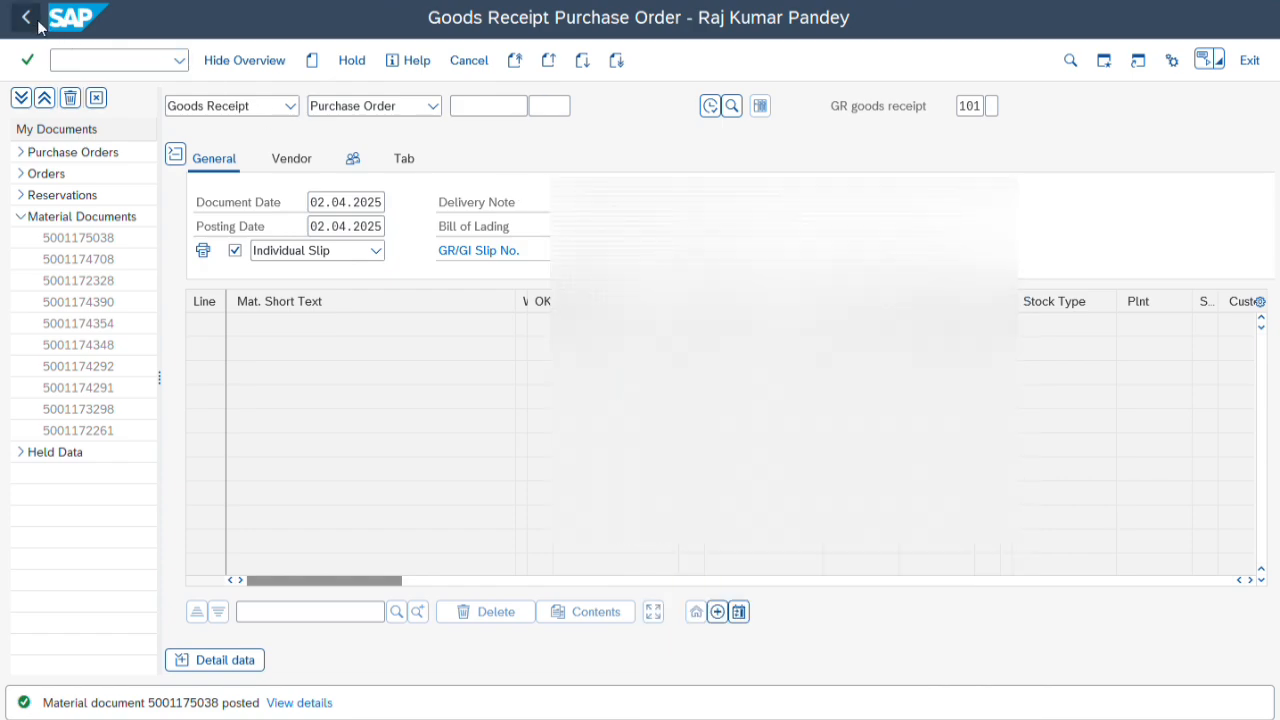
pyautogui.click(38, 22)
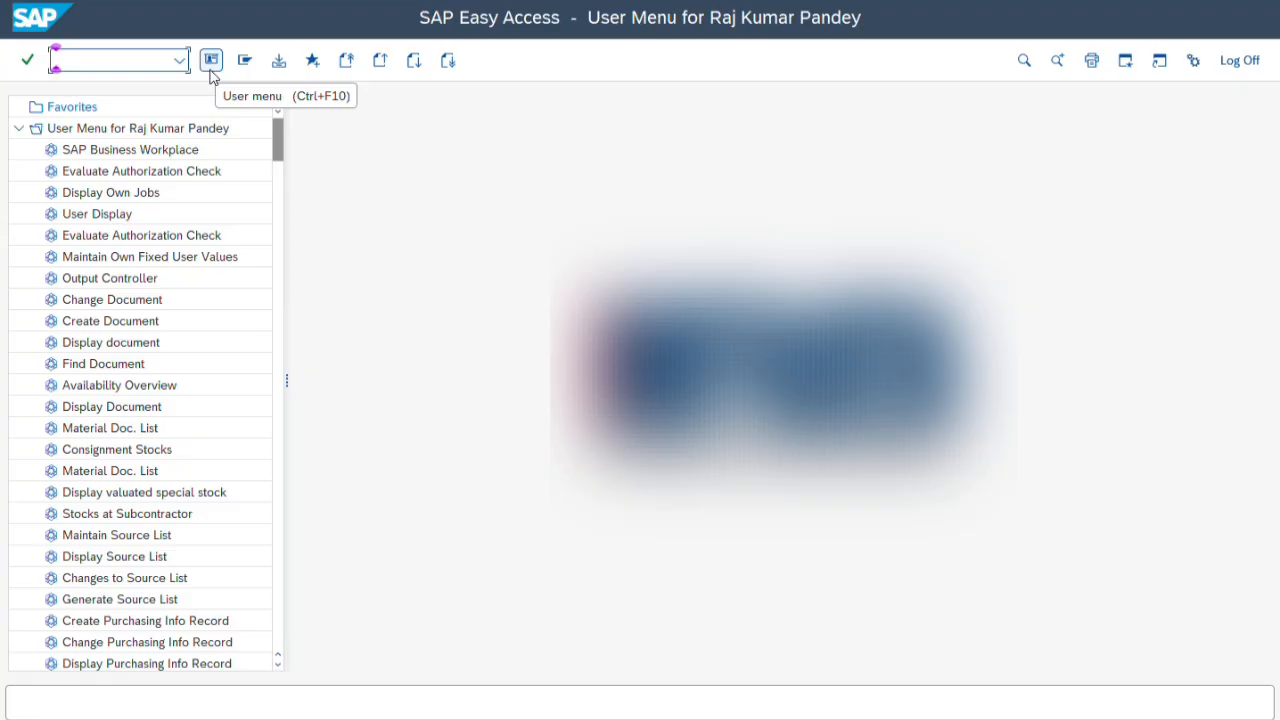
pyautogui.write('M')
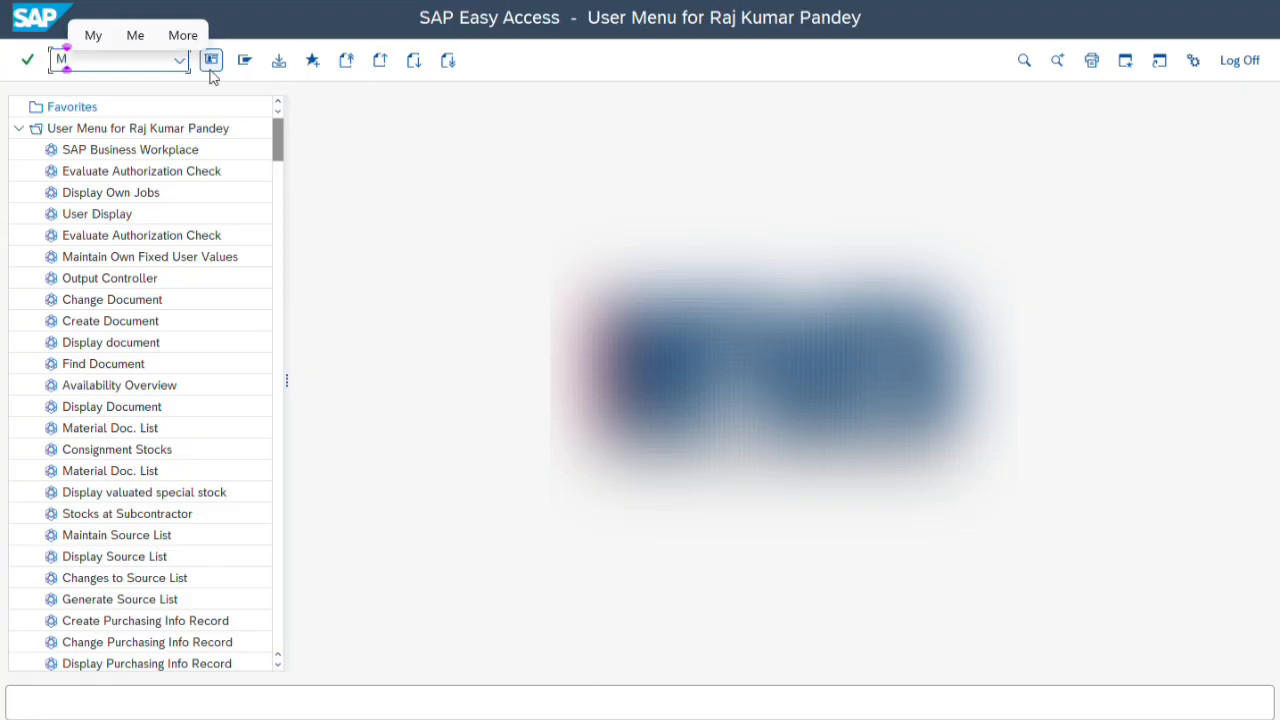
pyautogui.write('B90')
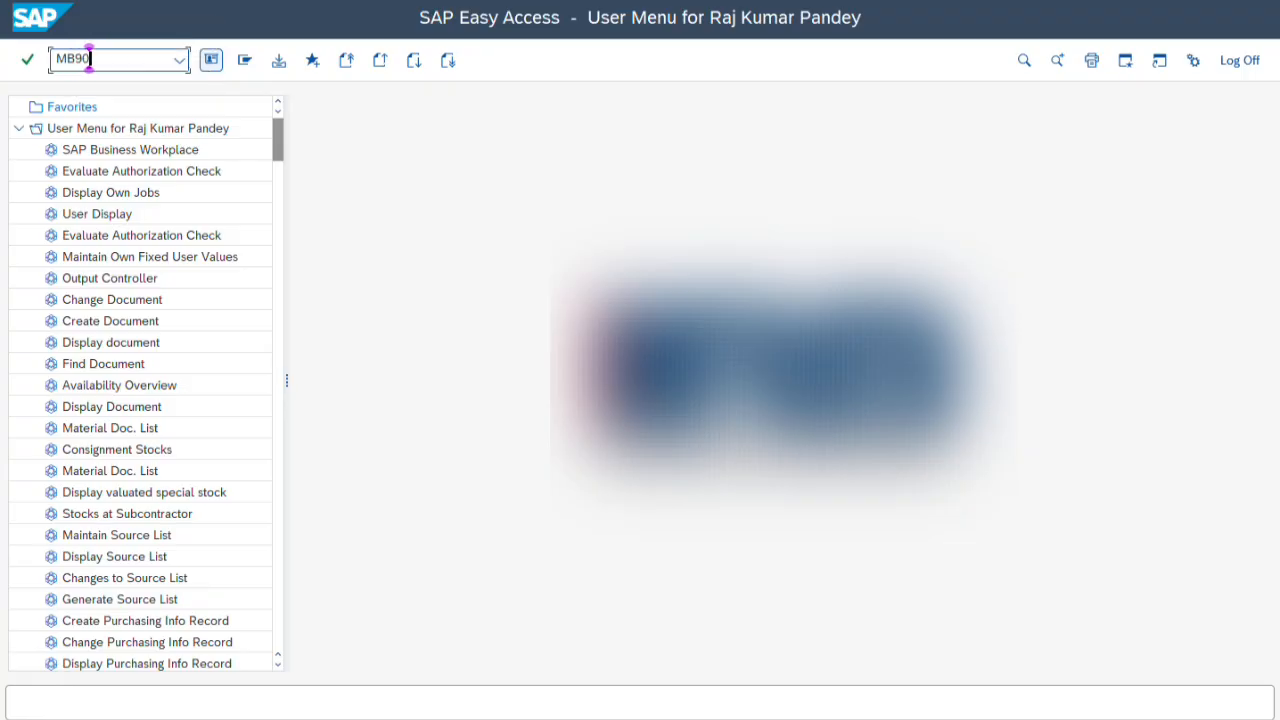
pyautogui.press('Return')
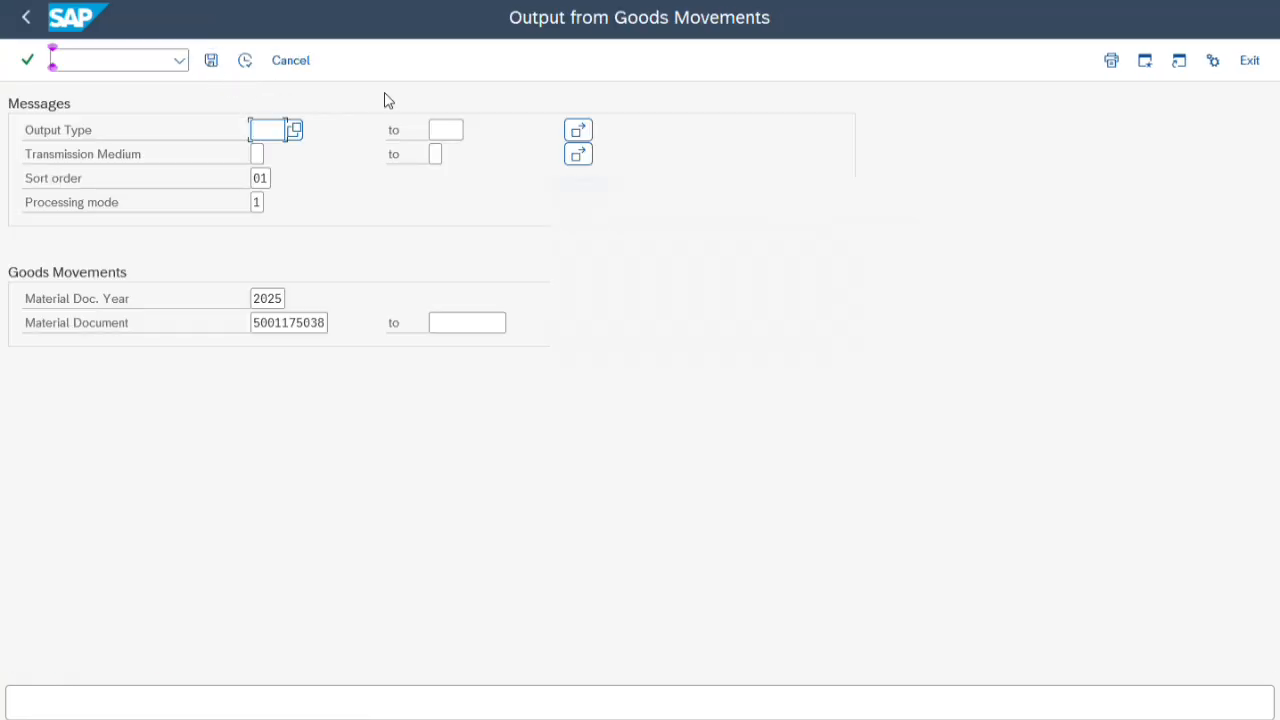
# - List the outputs of type WE01 for the posted material document and process the Bricks output
pyautogui.click(268, 130)
pyautogui.click(274, 155)
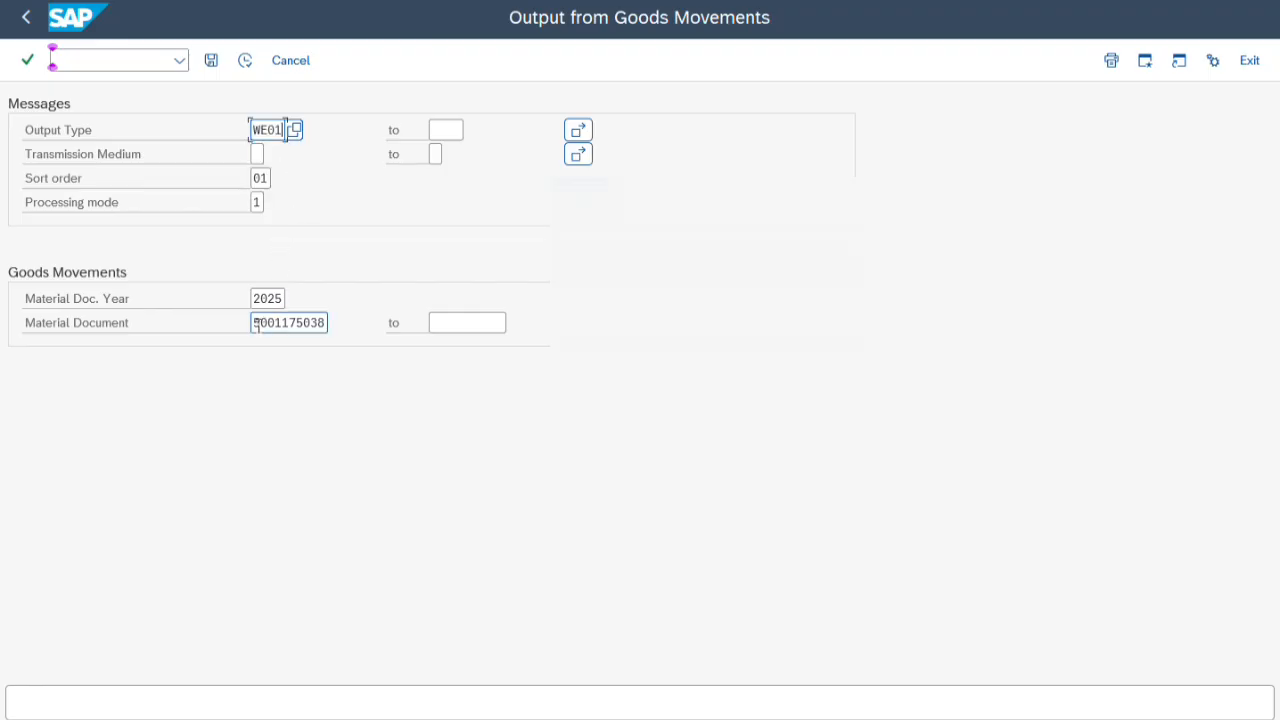
pyautogui.moveTo(257, 326); pyautogui.dragTo(393, 342)
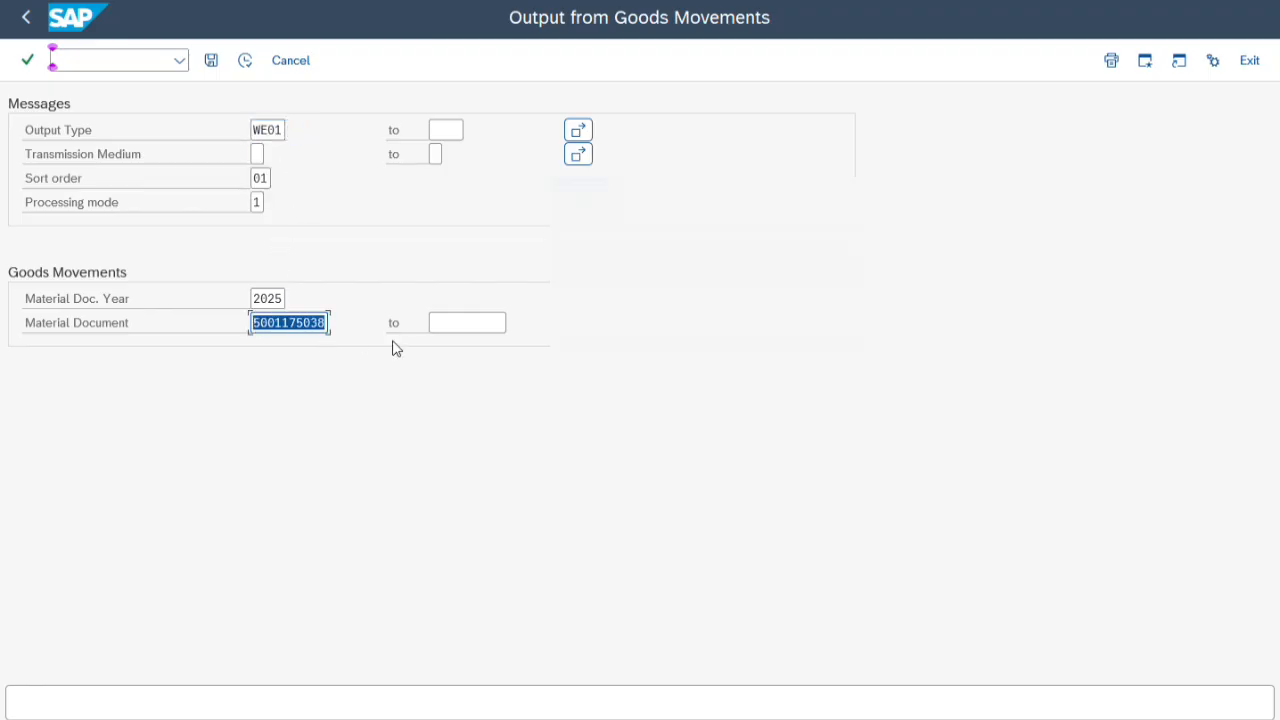
pyautogui.press('Right')
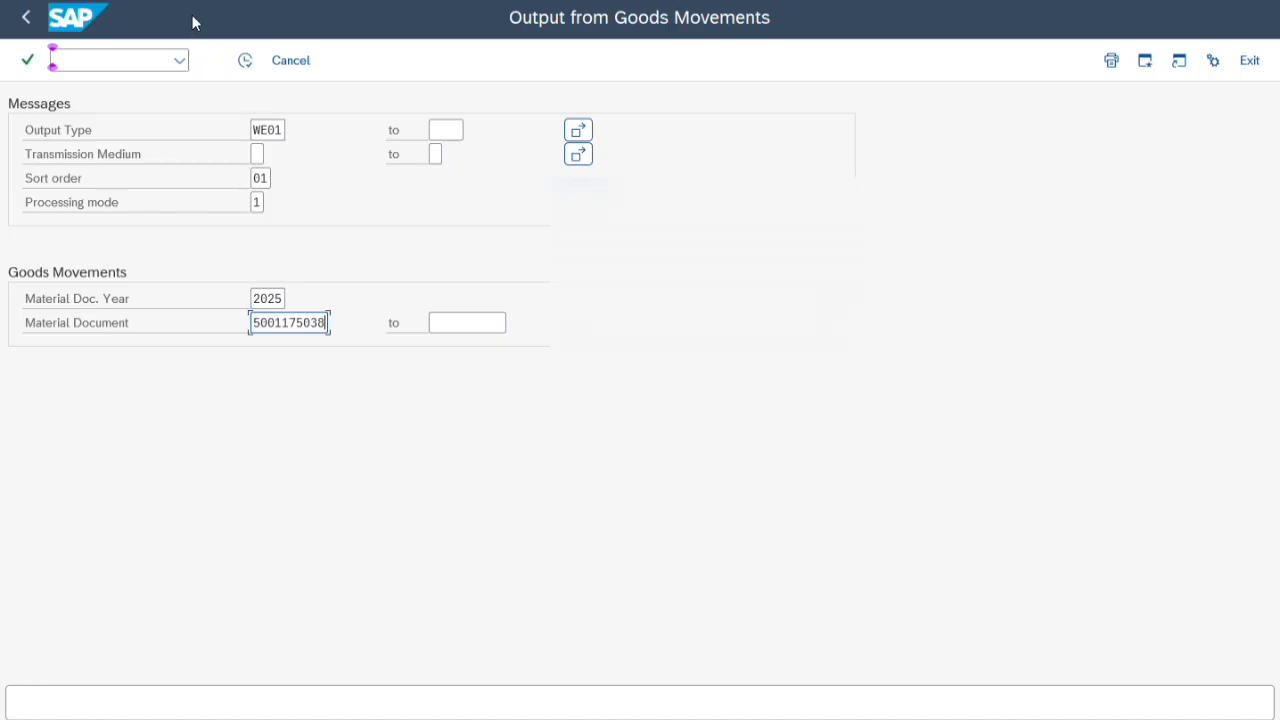
pyautogui.click(245, 60)
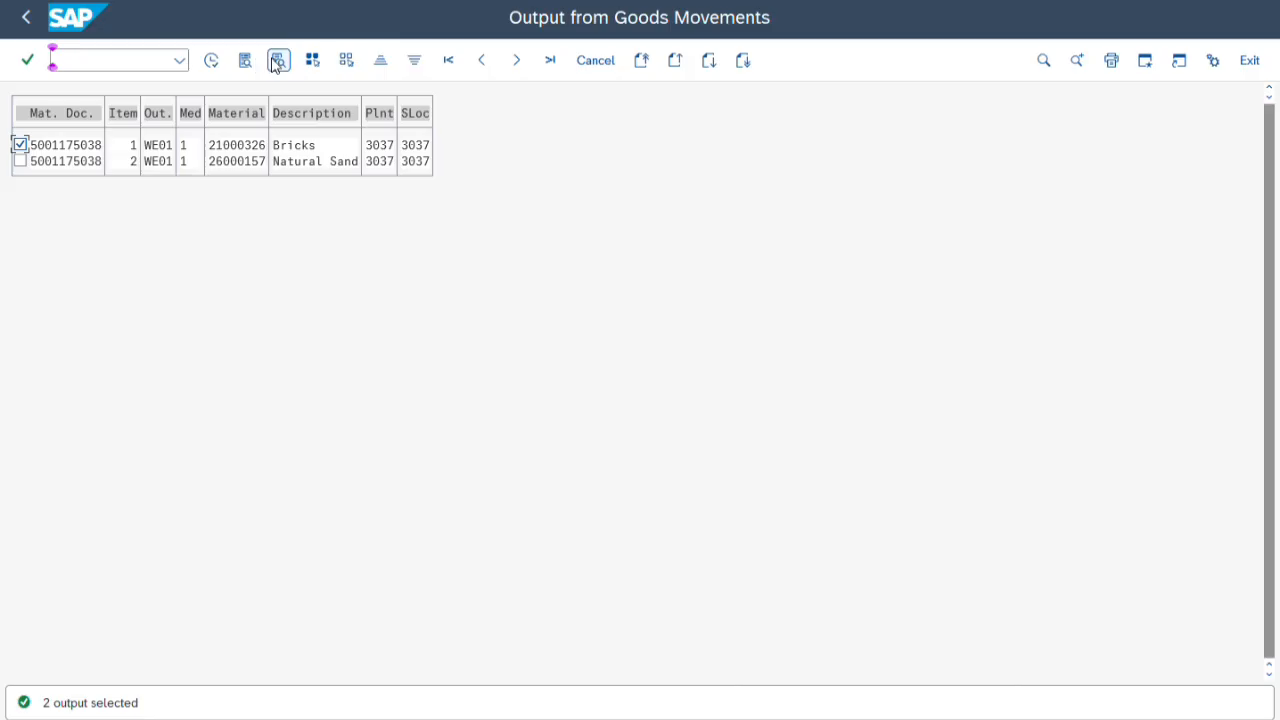
pyautogui.click(210, 62)
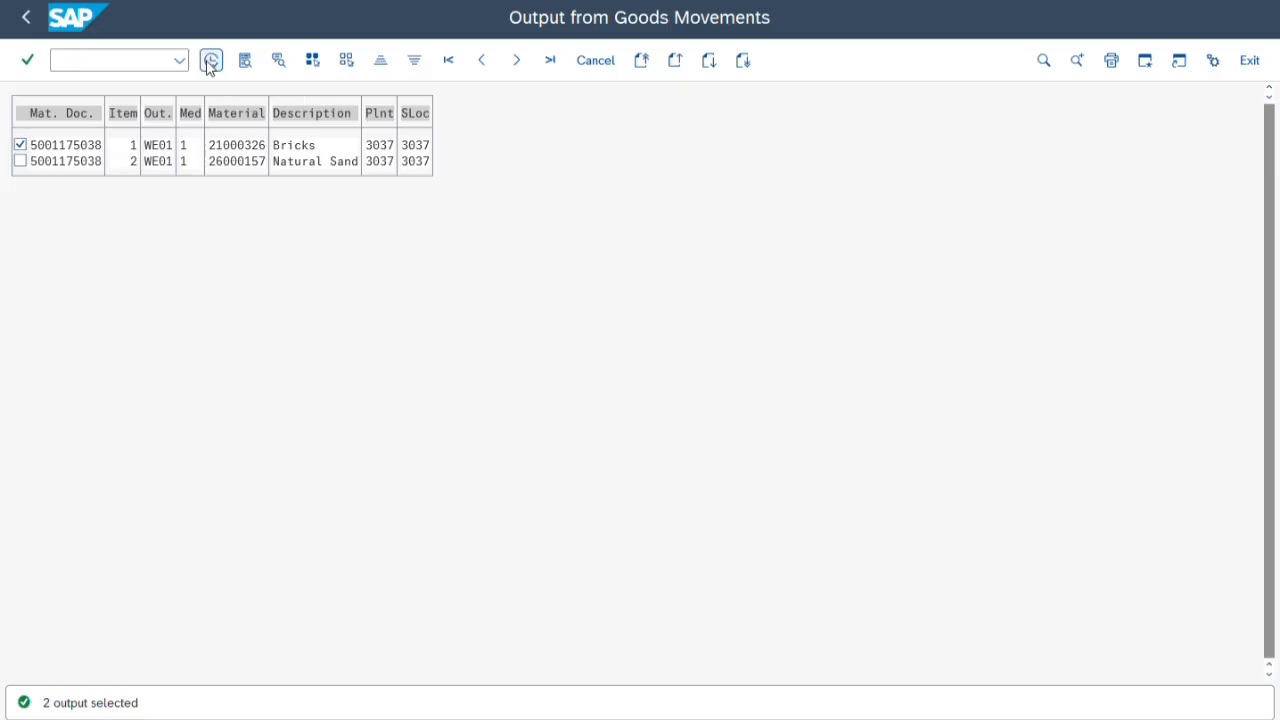